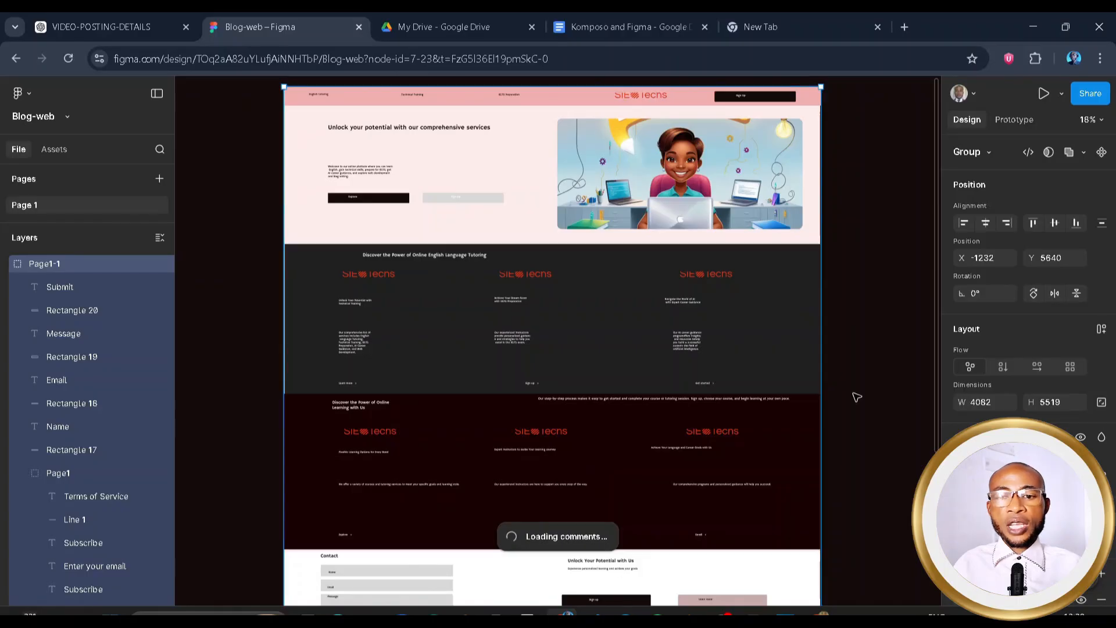
Step: Look over the Page1-1 website layout from the header and hero section through the contact form down to the footer
scroll(552, 343, "down", 5)
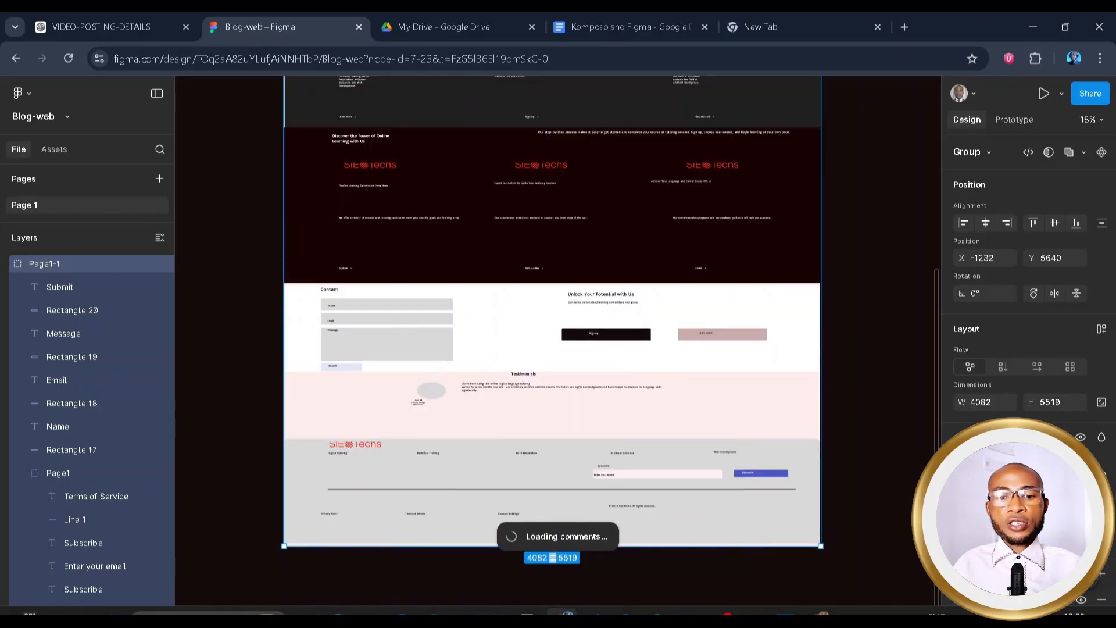
scroll(478, 365, "up", 6)
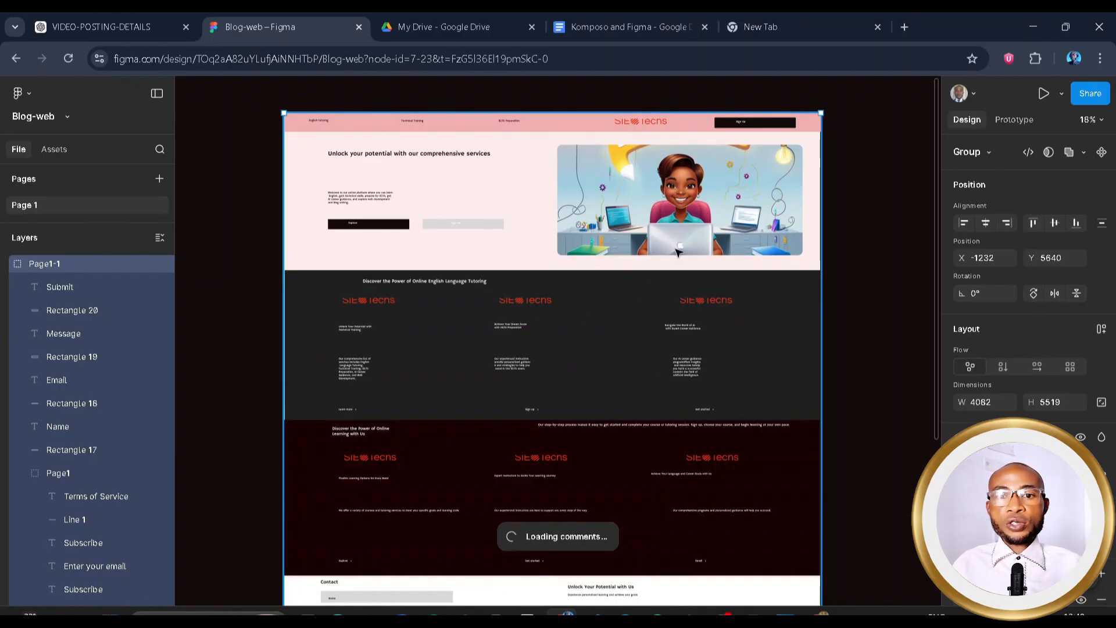
scroll(778, 372, "down", 3)
scroll(775, 423, "down", 5)
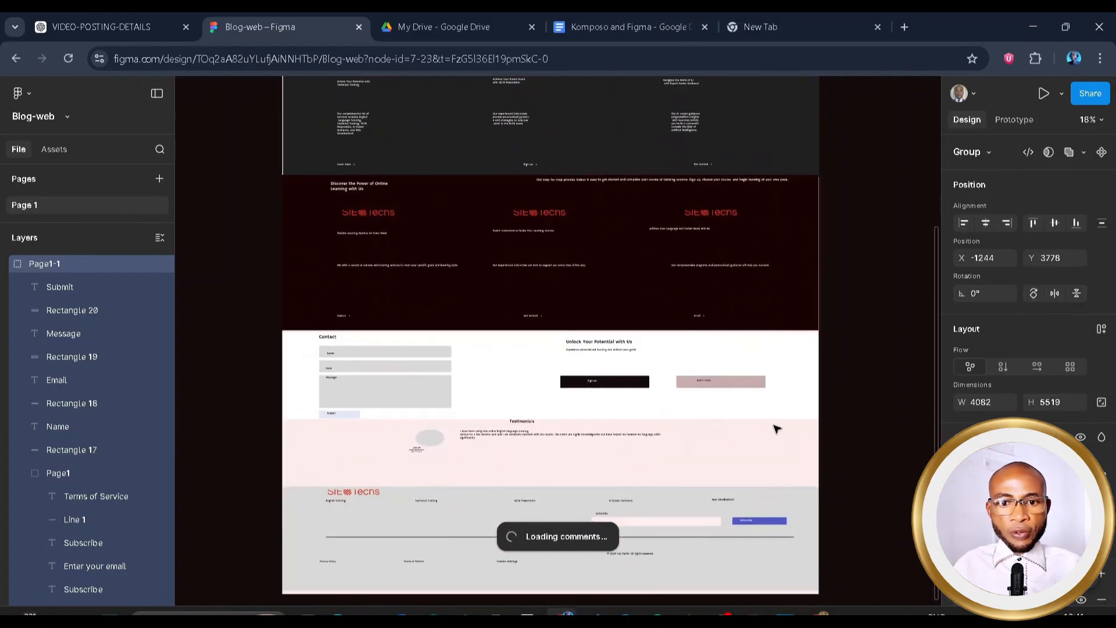
scroll(771, 296, "up", 4)
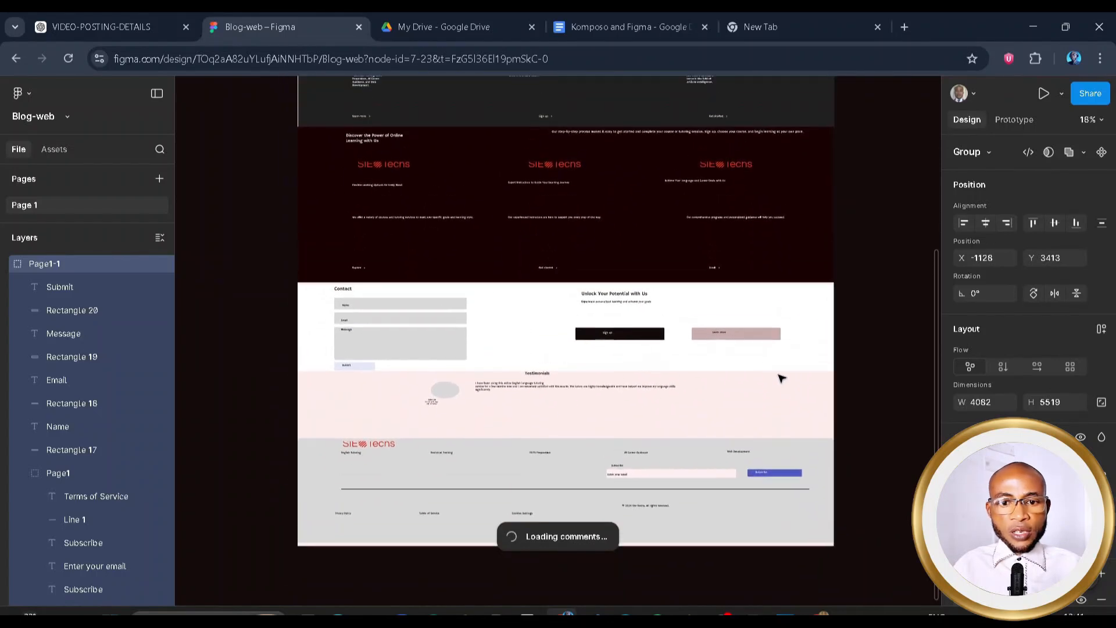
scroll(769, 330, "down", 4)
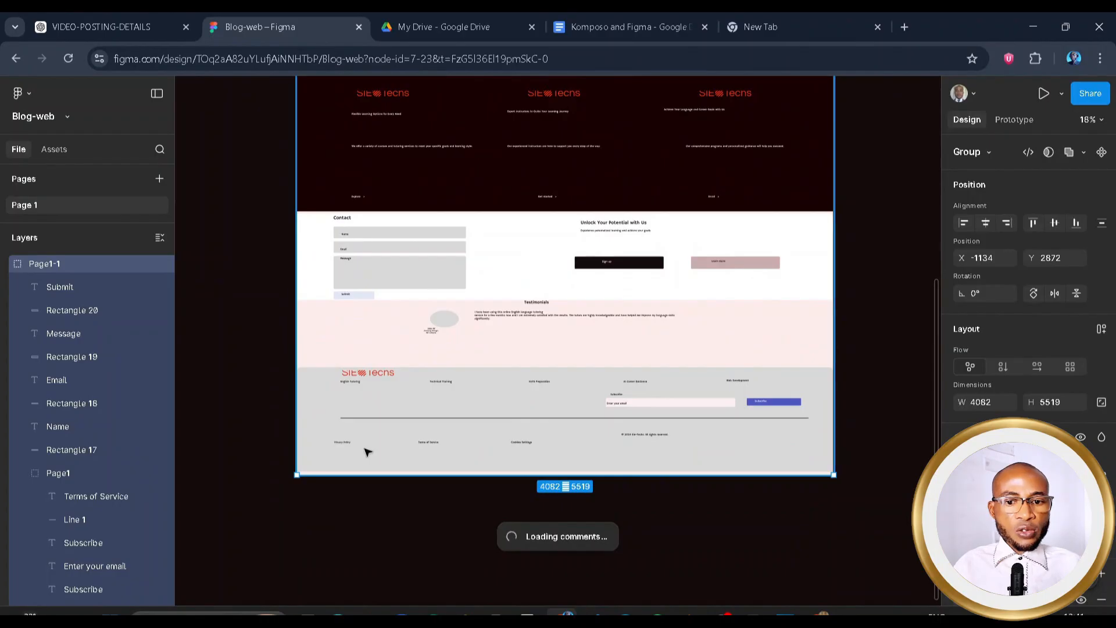
scroll(767, 351, "up", 2)
left_click_drag(771, 390, 732, 342)
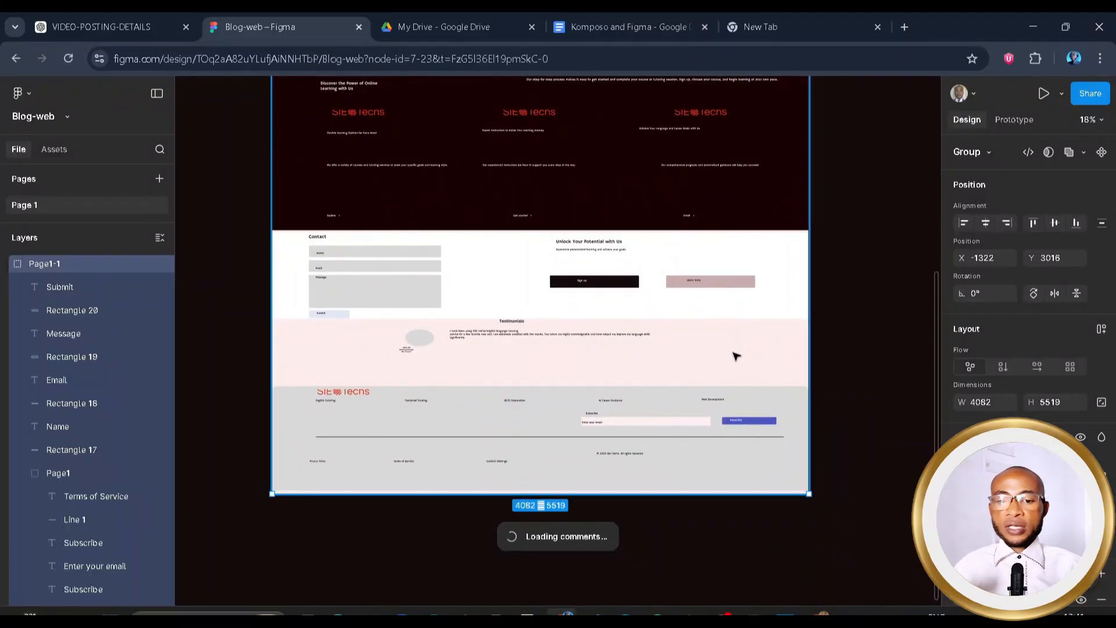
left_click_drag(735, 356, 791, 503)
left_click_drag(793, 259, 789, 296)
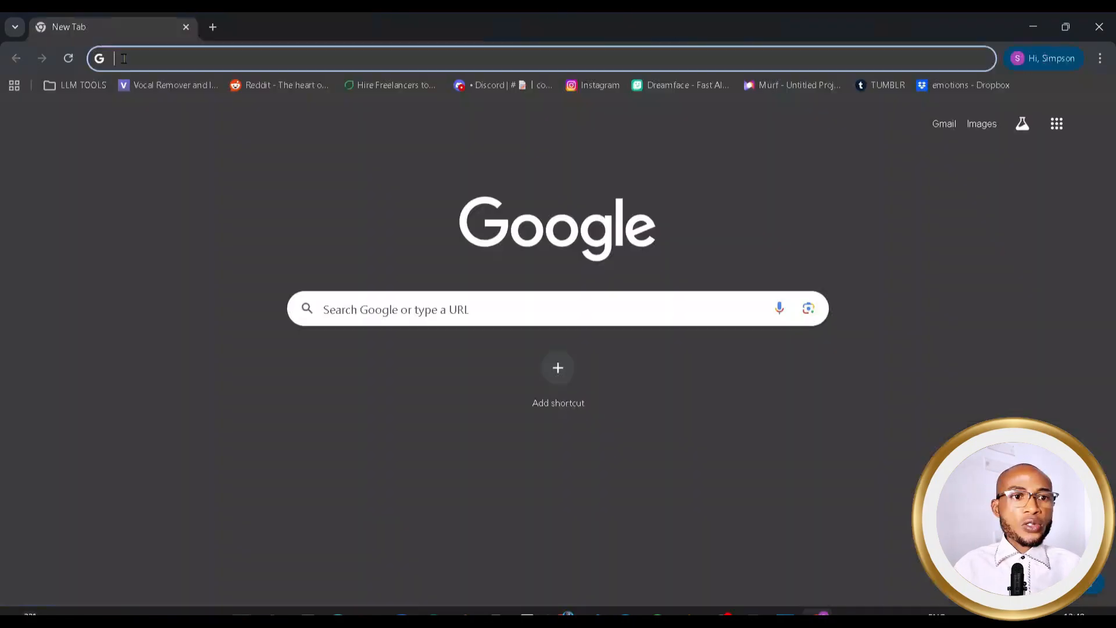
Step: Search Google for "komposo ai" and open the Komposo AI website from the results
left_click(386, 58)
type("kompo")
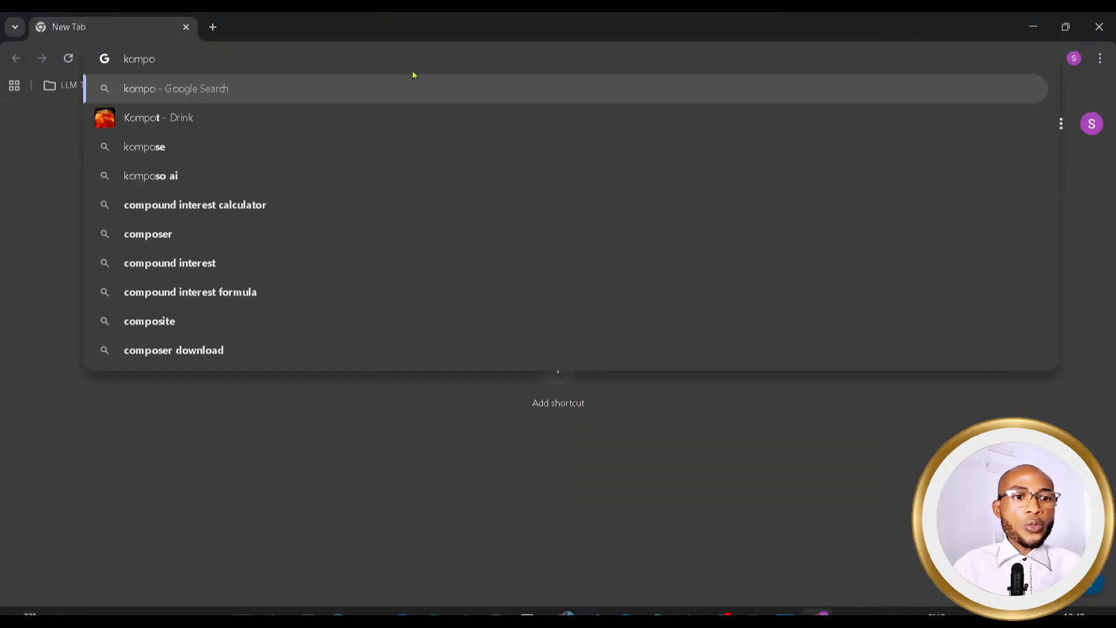
left_click(199, 169)
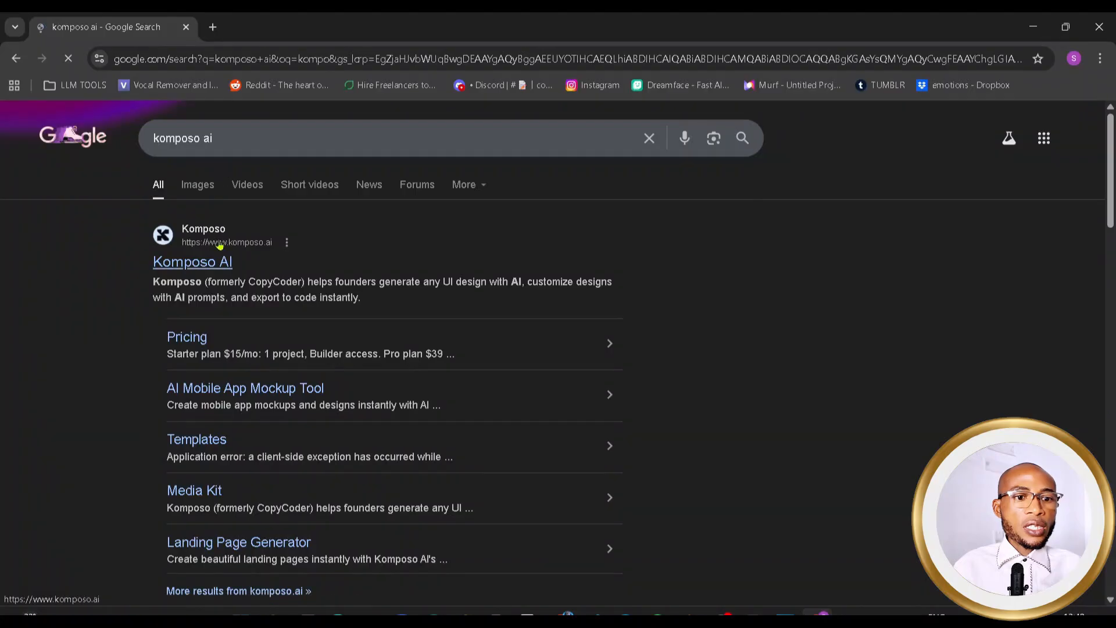
left_click(196, 277)
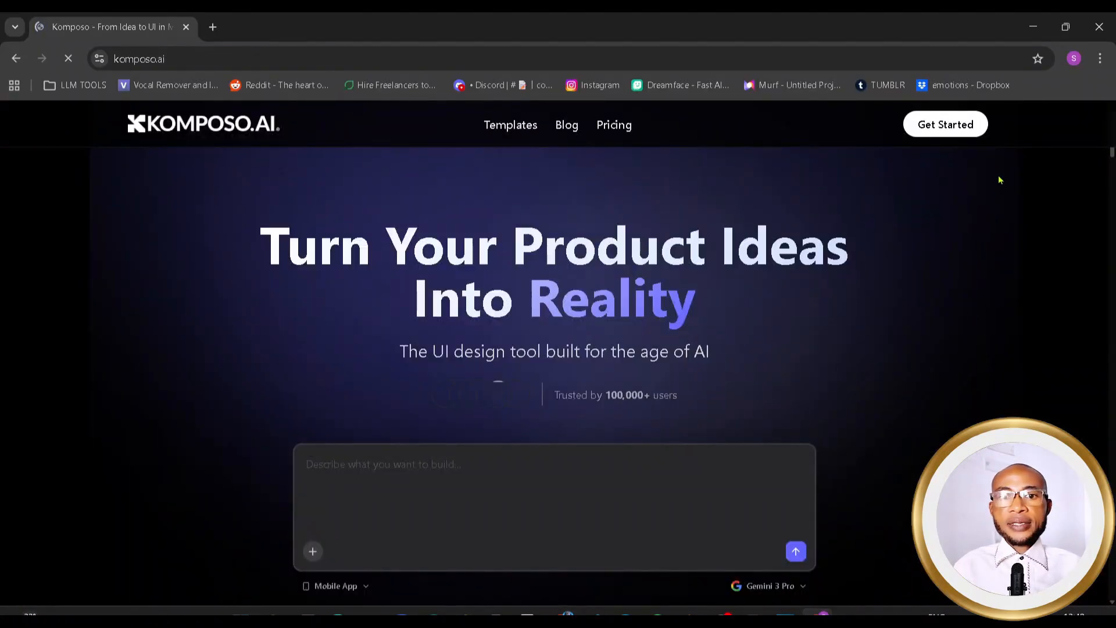
Step: Get started with Komposo by signing in with a Google account
left_click(966, 129)
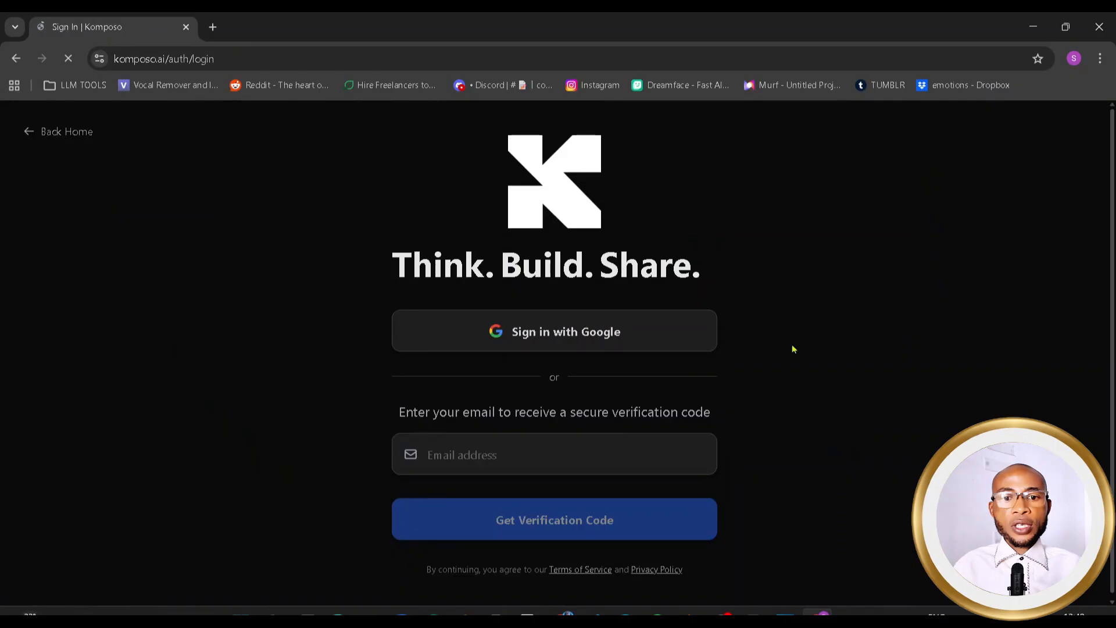
left_click(555, 341)
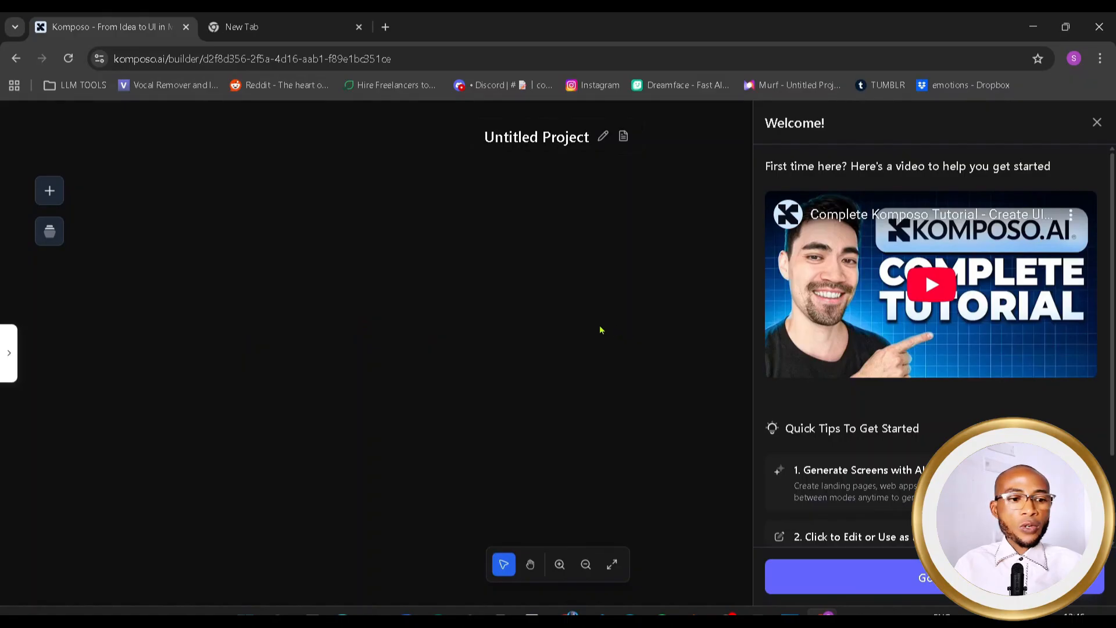
Step: Review the Free, Starter, Pro and Team subscription plans with their credits and features, and close the plan overview
left_click(8, 355)
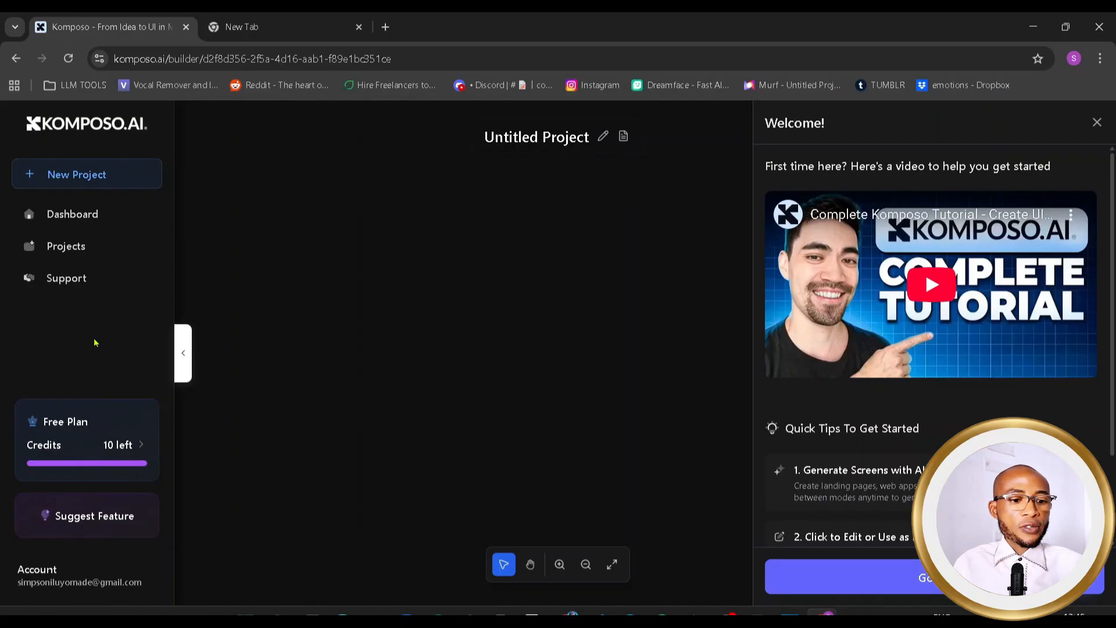
left_click(74, 426)
scroll(336, 456, "down", 3)
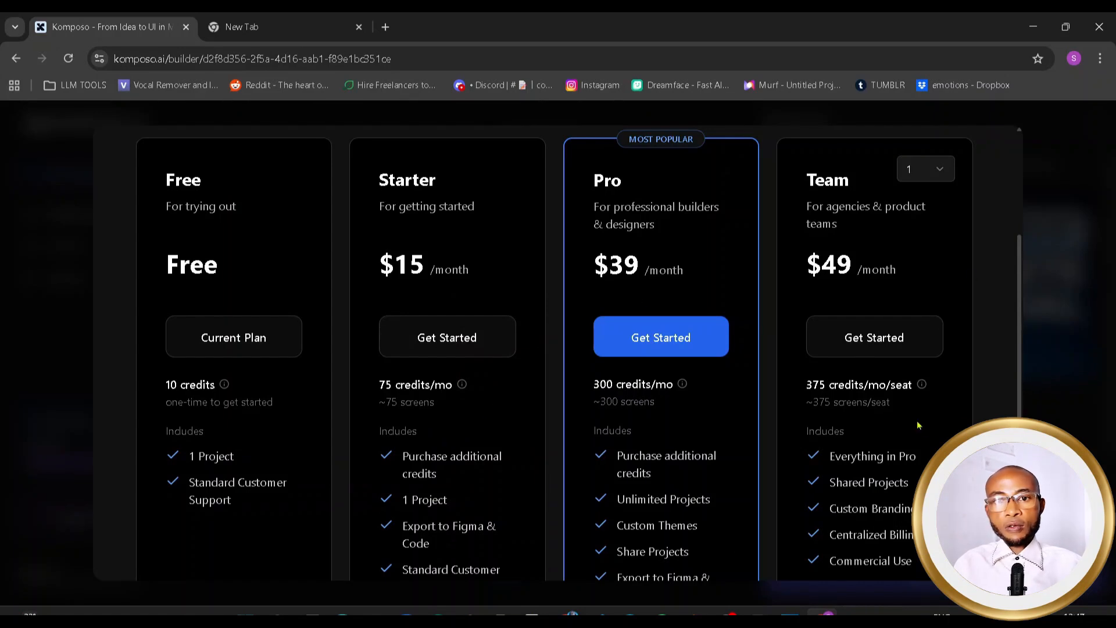
scroll(851, 442, "down", 1)
scroll(735, 471, "up", 1)
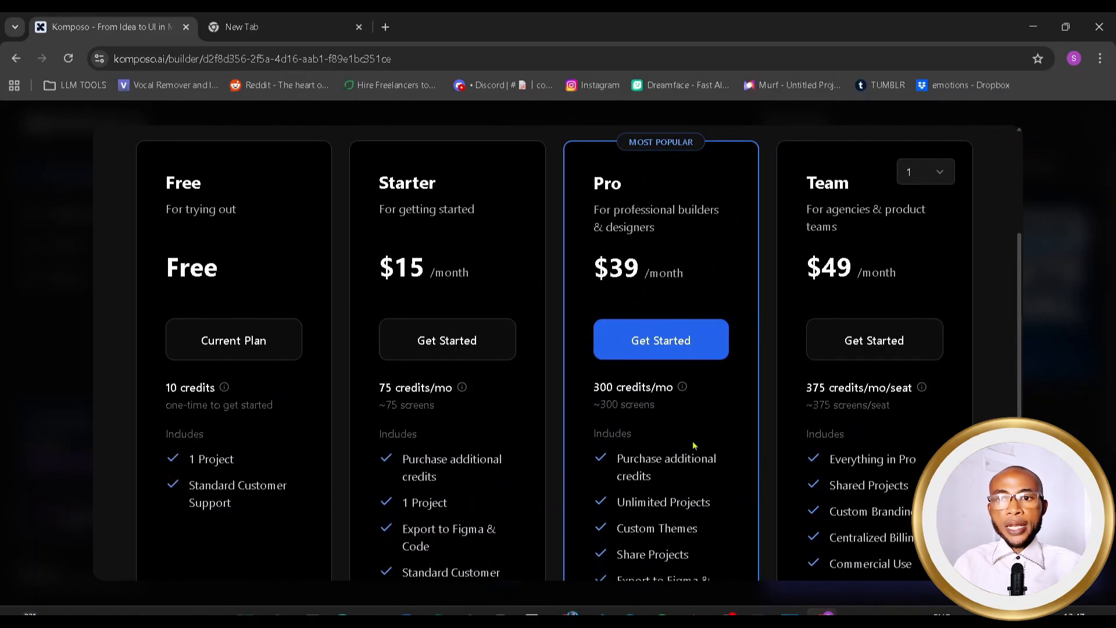
scroll(693, 430, "up", 2)
scroll(616, 378, "down", 1)
key("Escape")
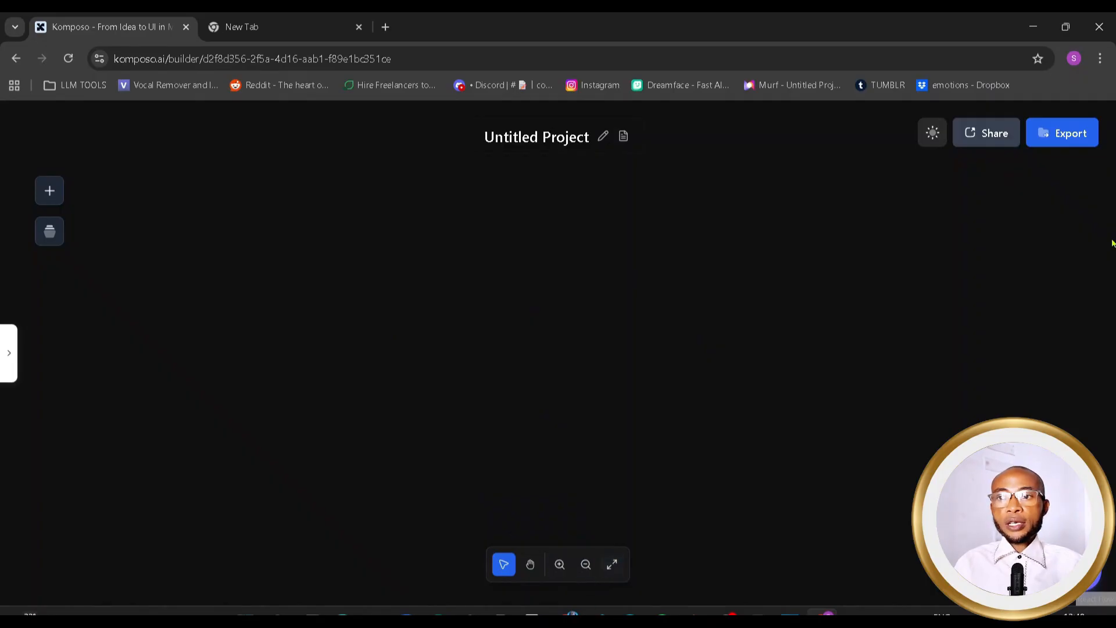
Step: Preview the workspace in light mode before returning to dark mode, and briefly view the Agent chat
left_click(934, 144)
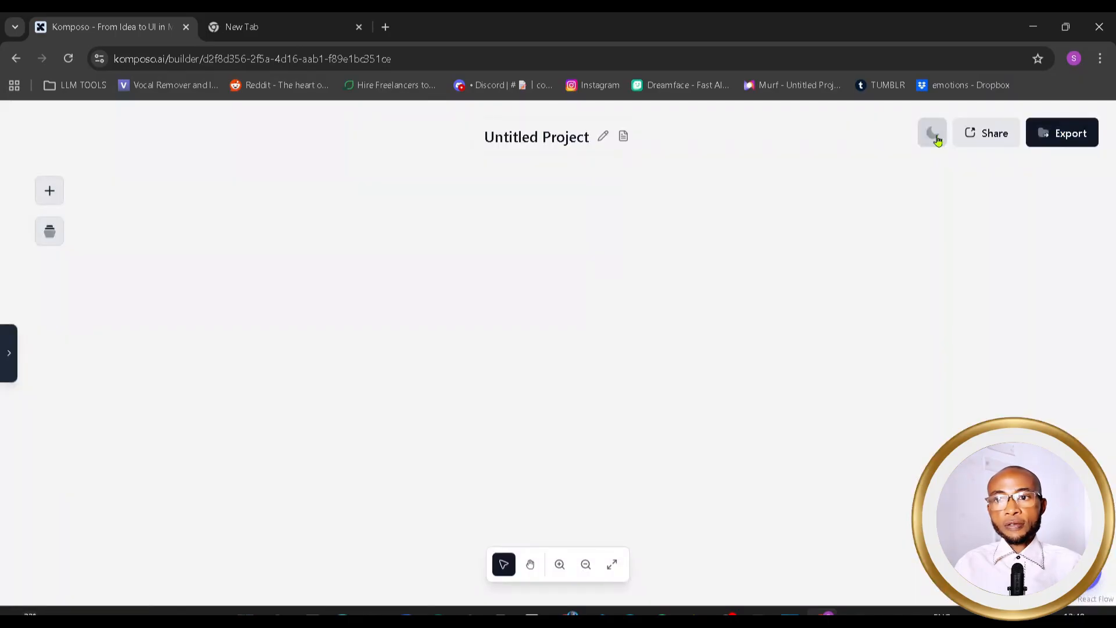
left_click(936, 140)
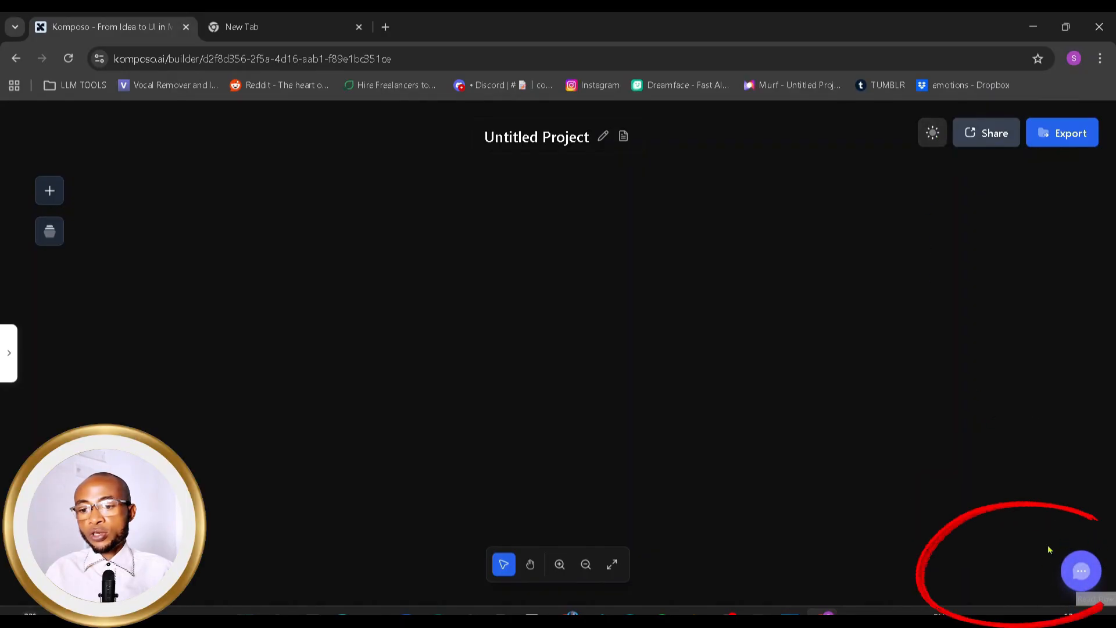
left_click(1079, 581)
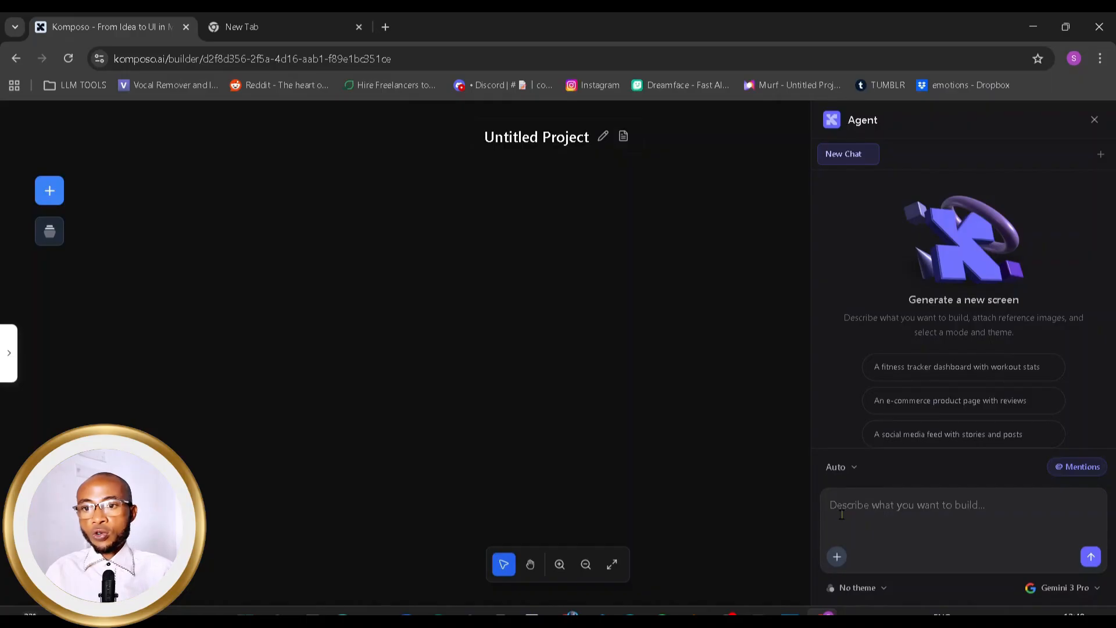
left_click(1095, 118)
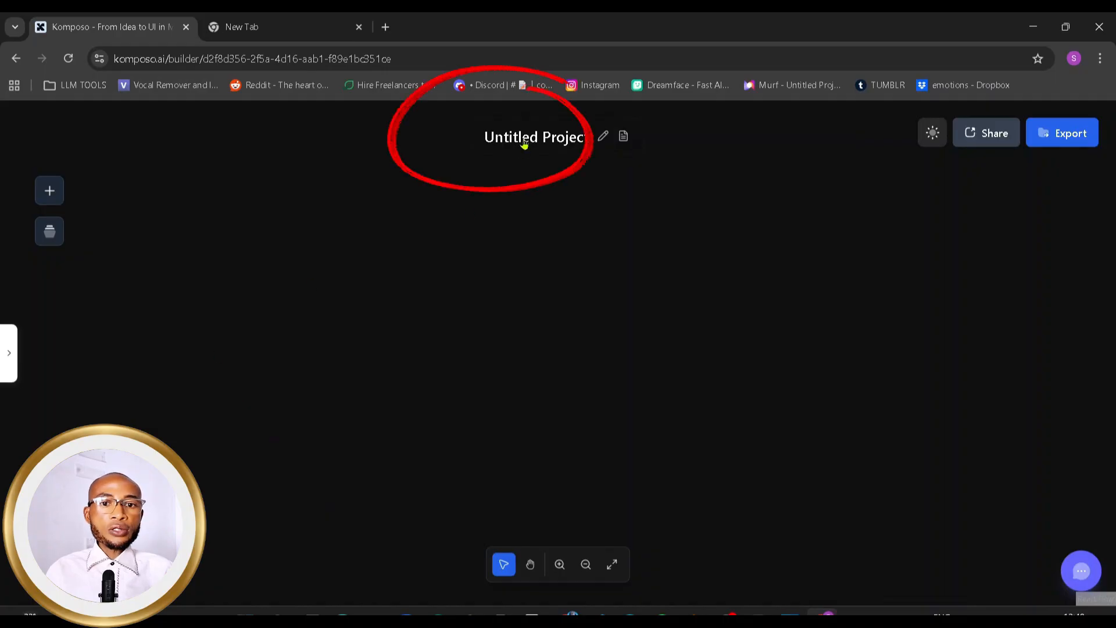
Step: Rename the untitled project as "new project"
left_click(498, 140)
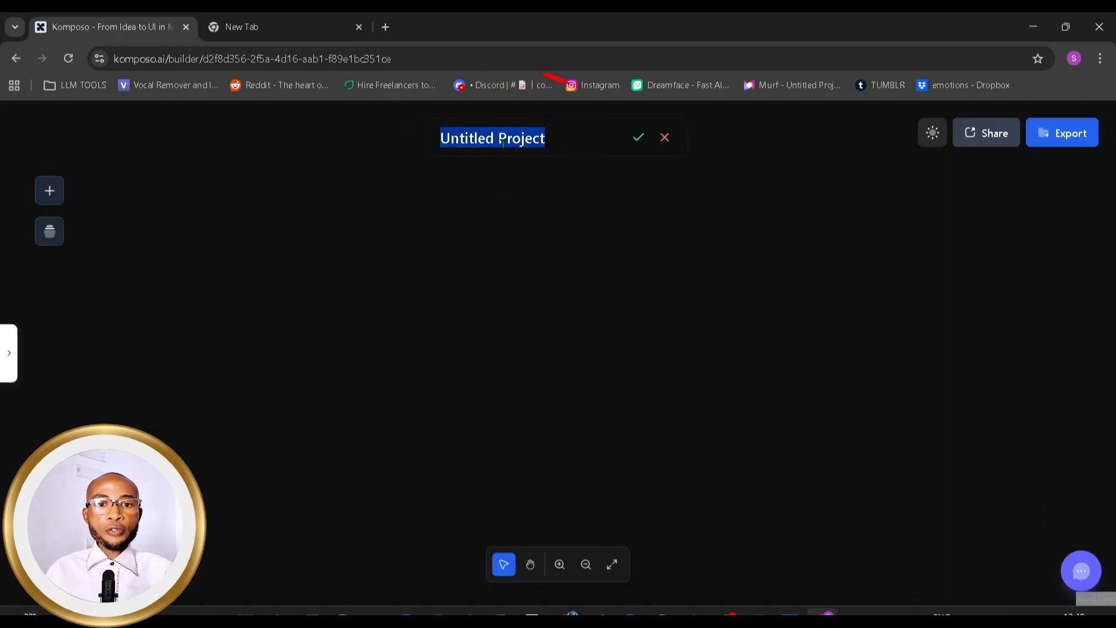
type("T")
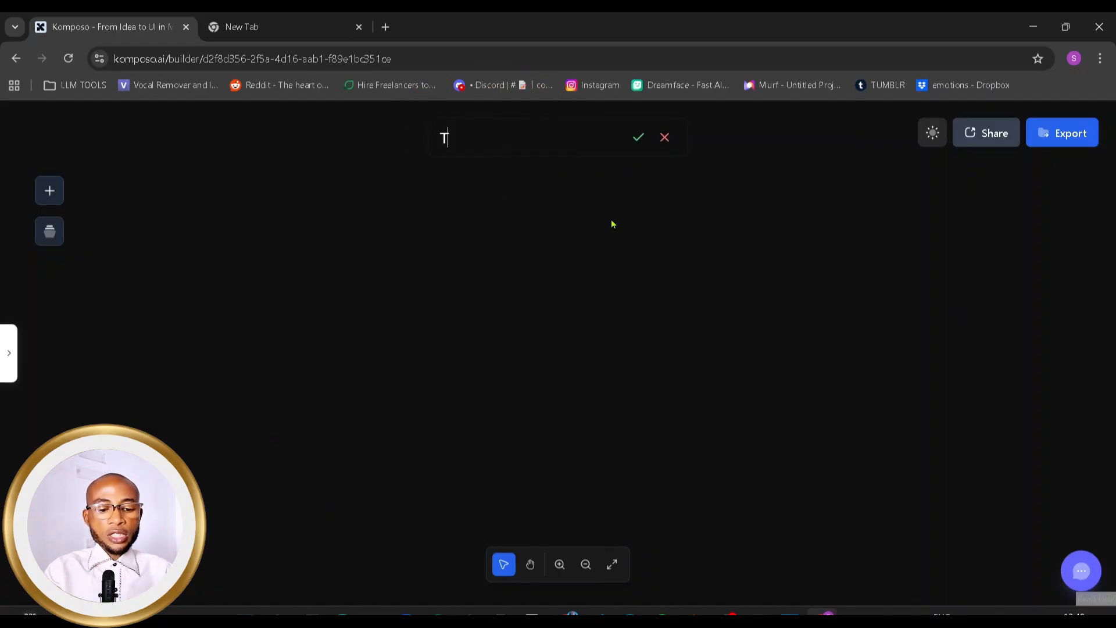
key("BackSpace")
type("n")
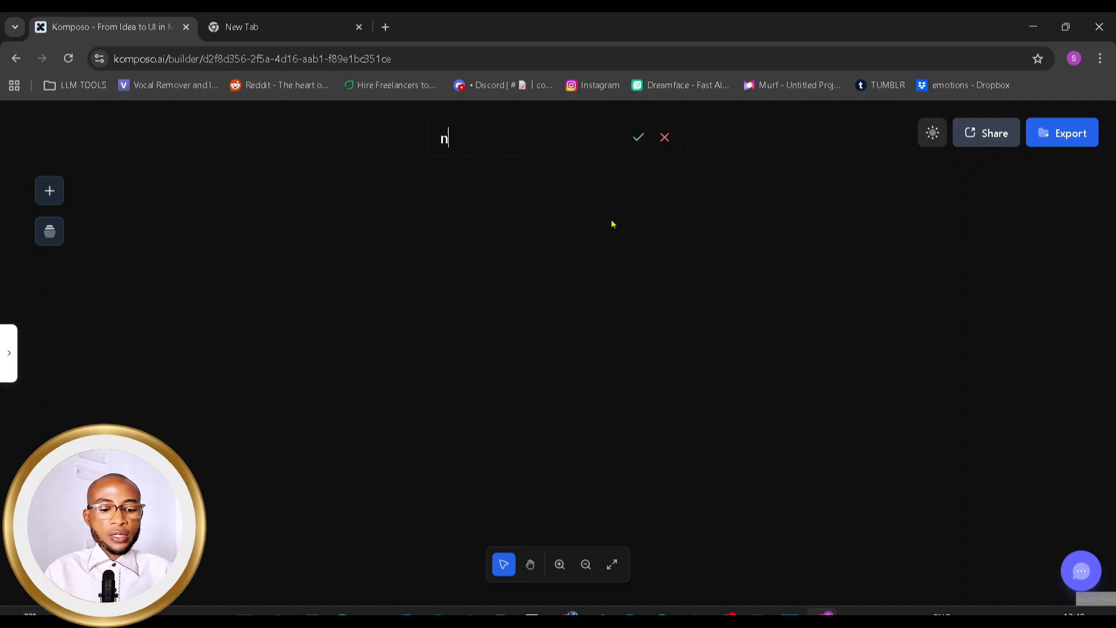
type("ew project")
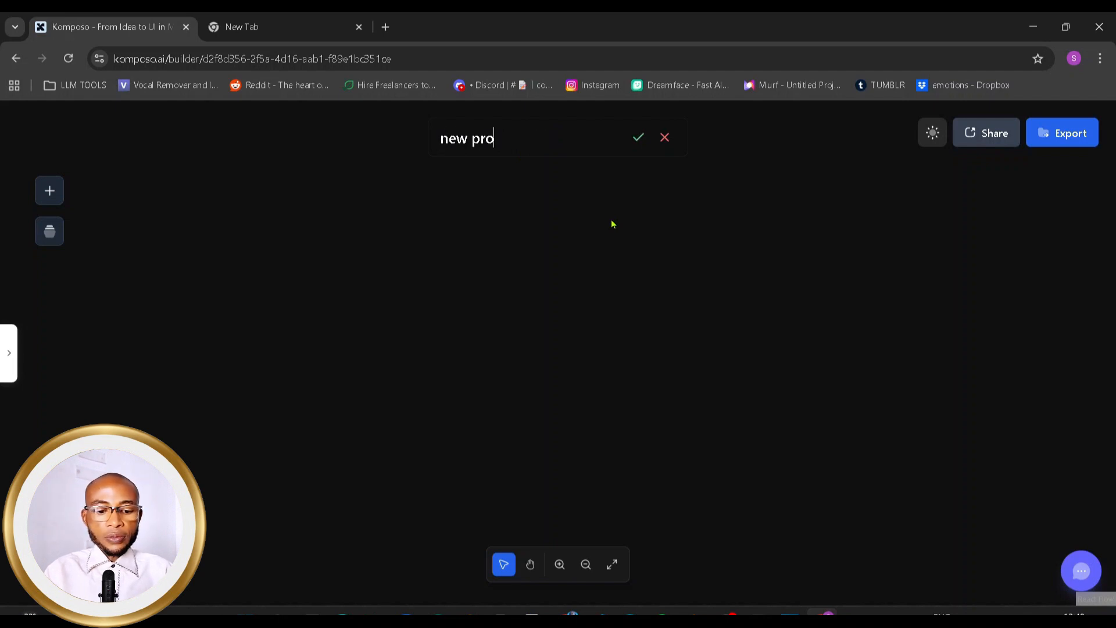
left_click(633, 139)
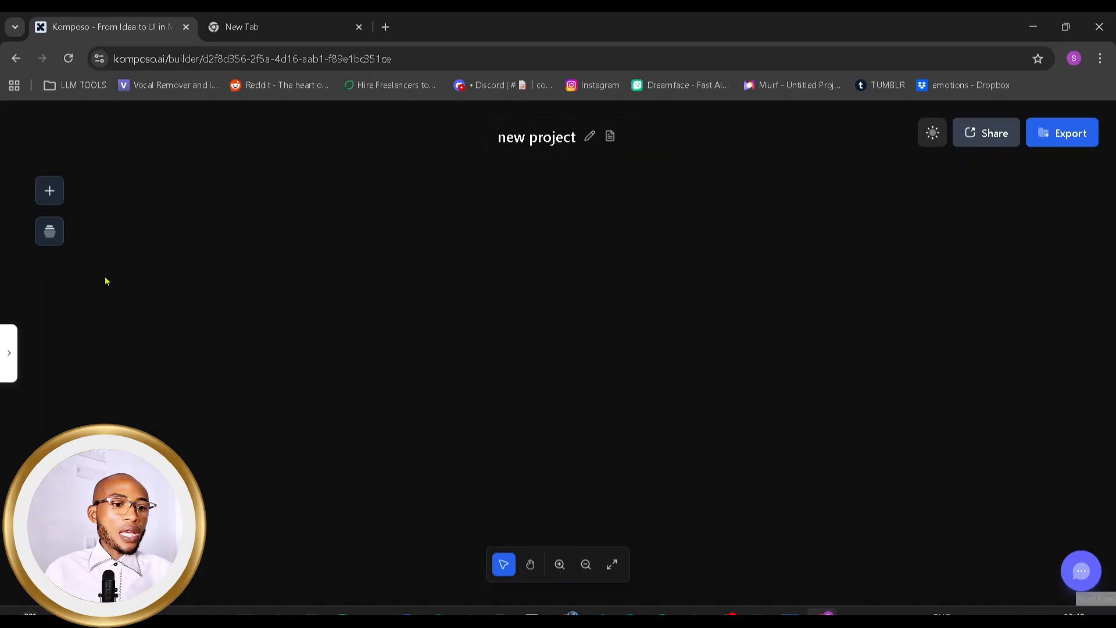
Step: Browse the template library's collections and screens across all categories, and close it without using a template
left_click(51, 232)
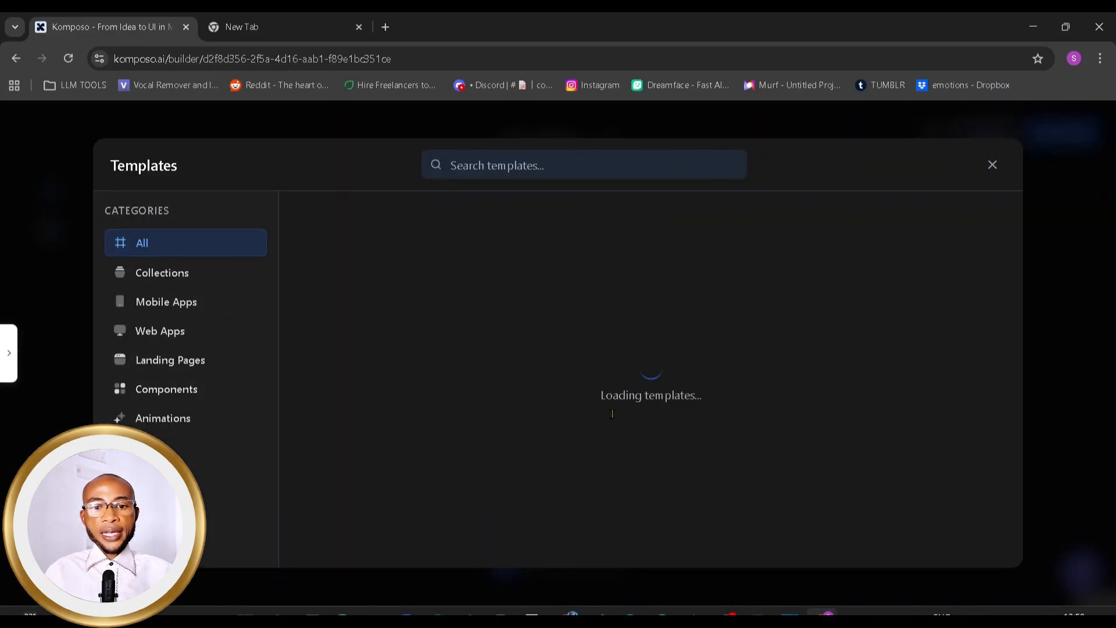
scroll(559, 436, "down", 10)
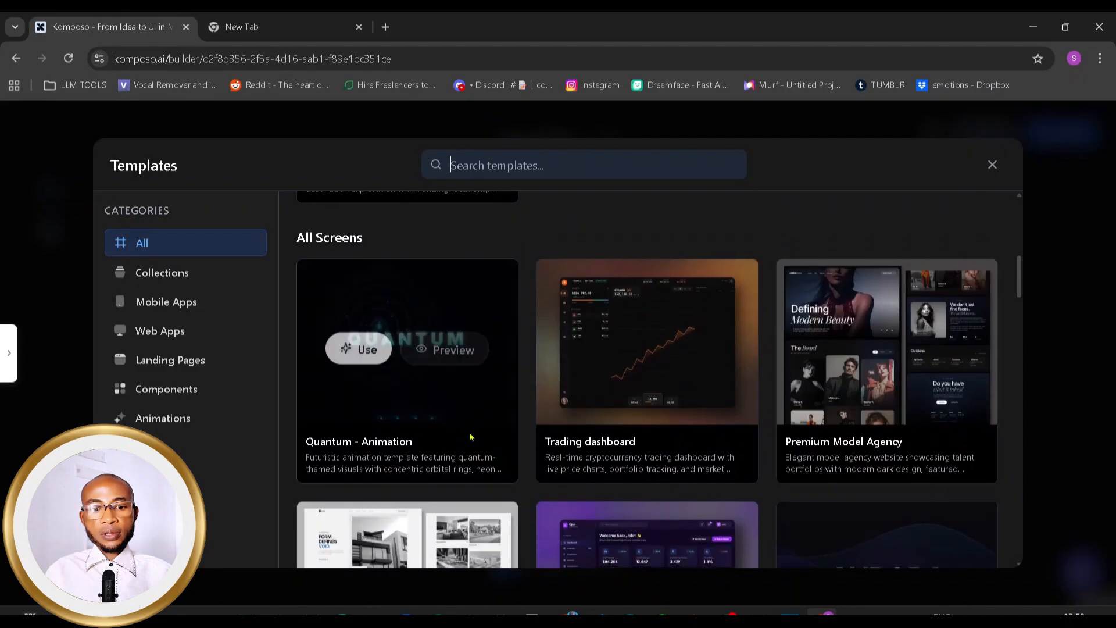
scroll(500, 438, "down", 3)
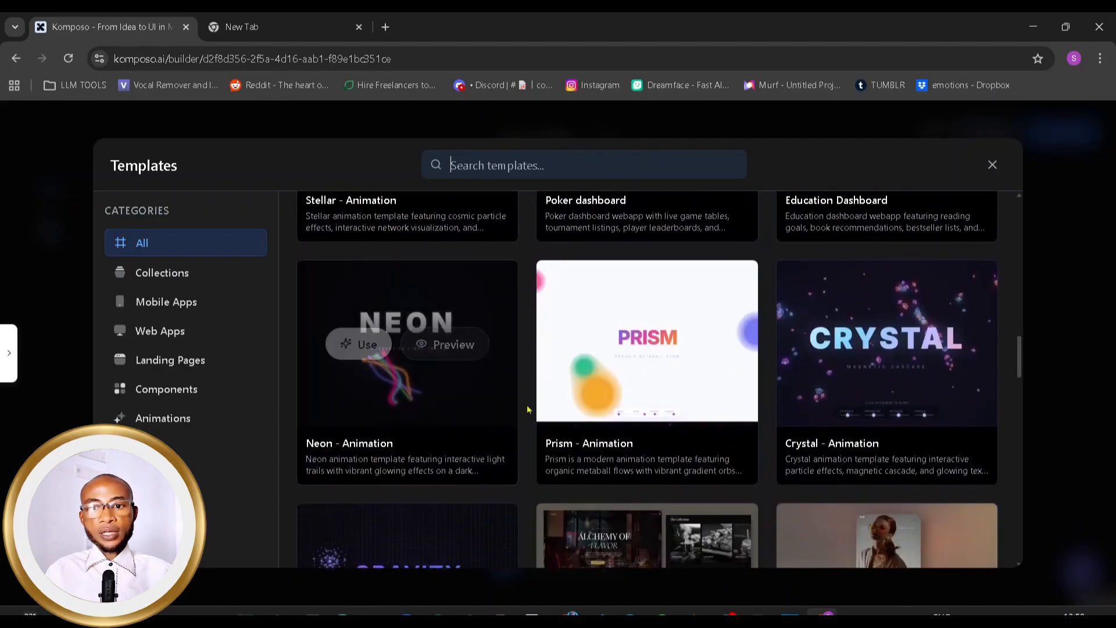
scroll(660, 309, "up", 15)
mouse_move(661, 303)
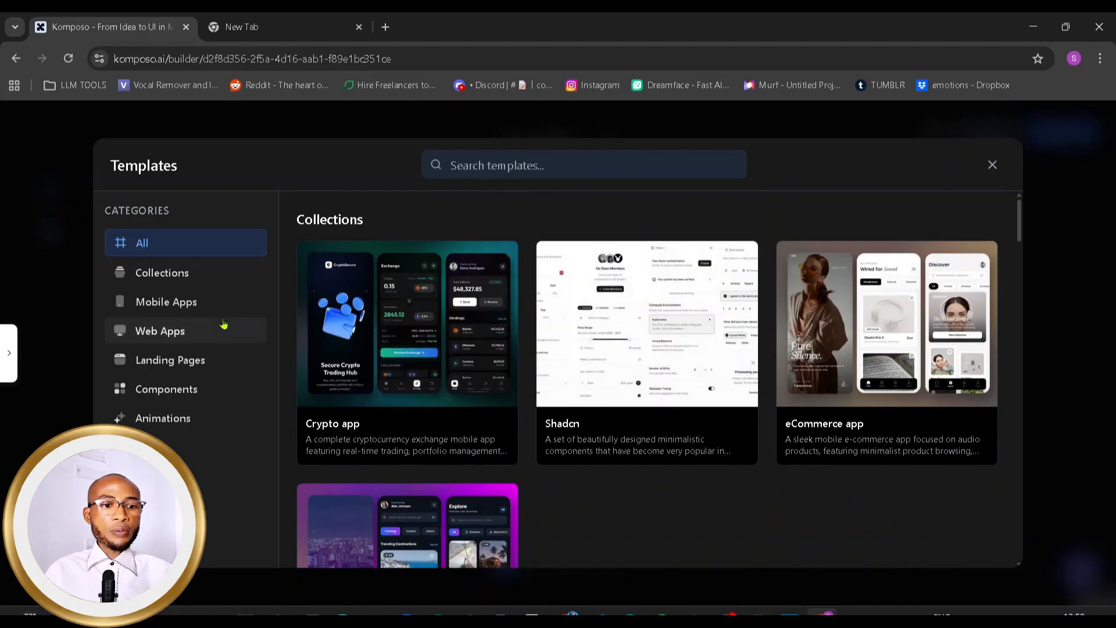
left_click(992, 164)
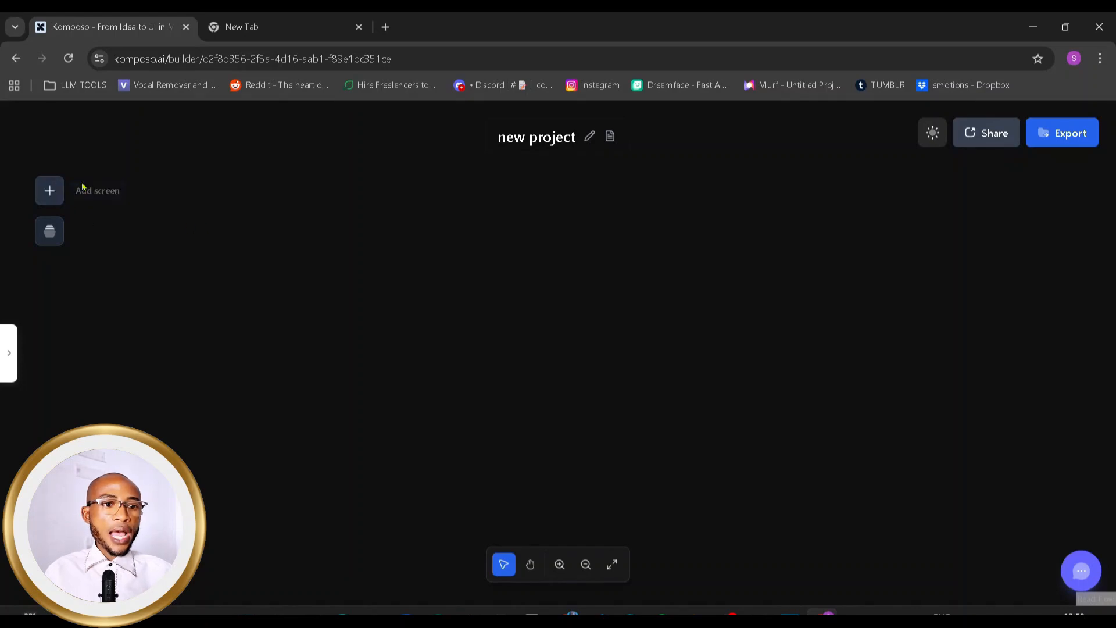
Step: Add a screen by sending the Agent the prompt "Build me a simple page portfolio website UI"
left_click(48, 191)
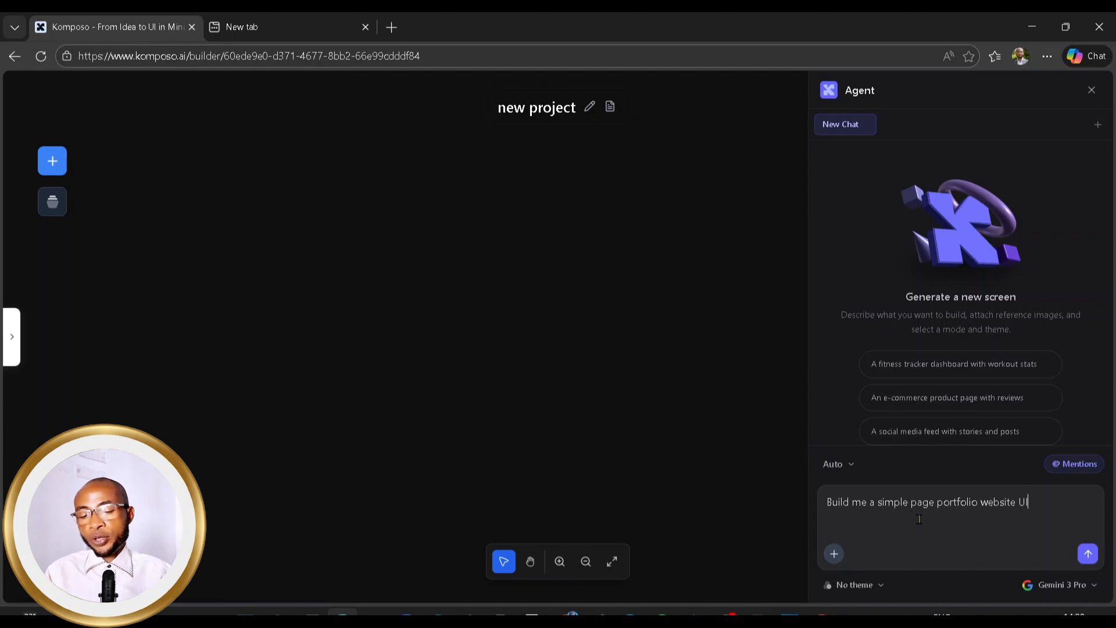
left_click(1089, 555)
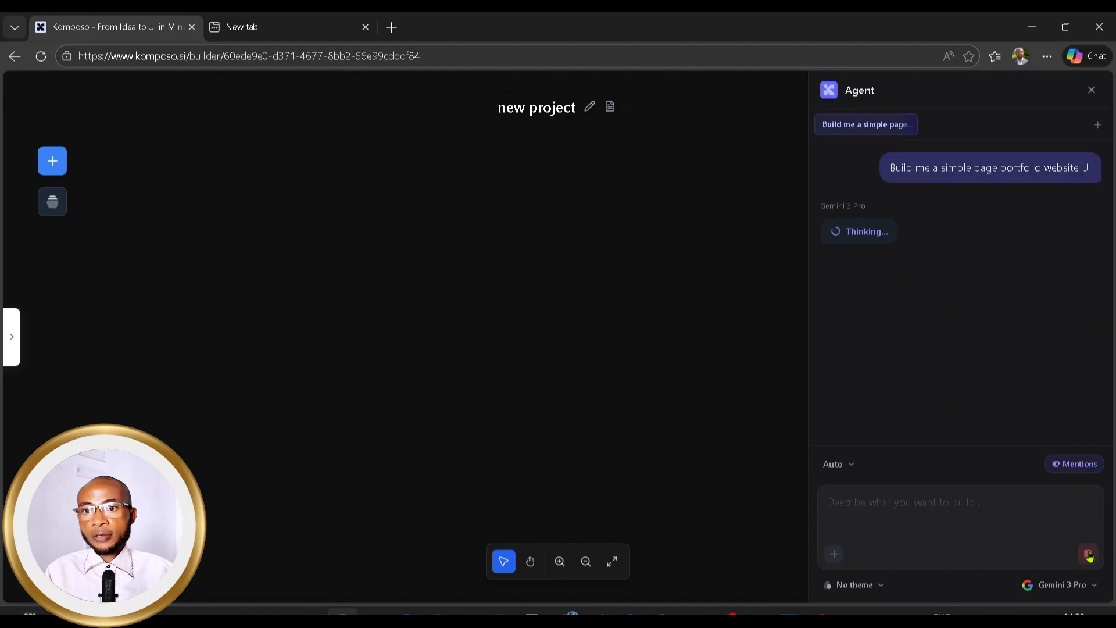
Step: Examine the Agent's output type, AI model and theme options while the portfolio screen is being generated
left_click(843, 466)
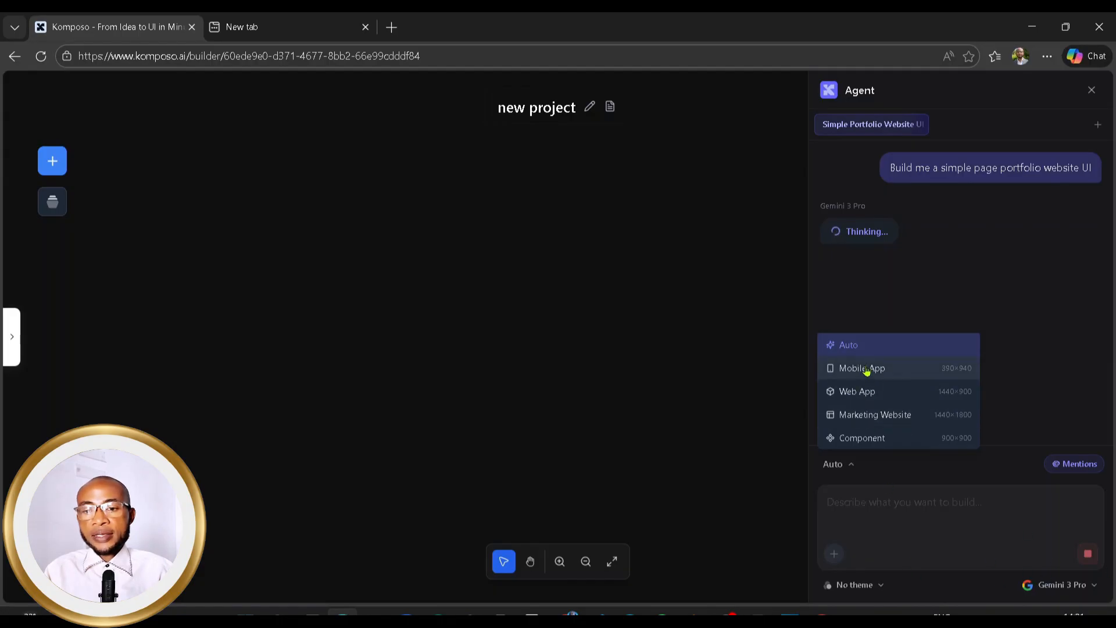
left_click(1053, 326)
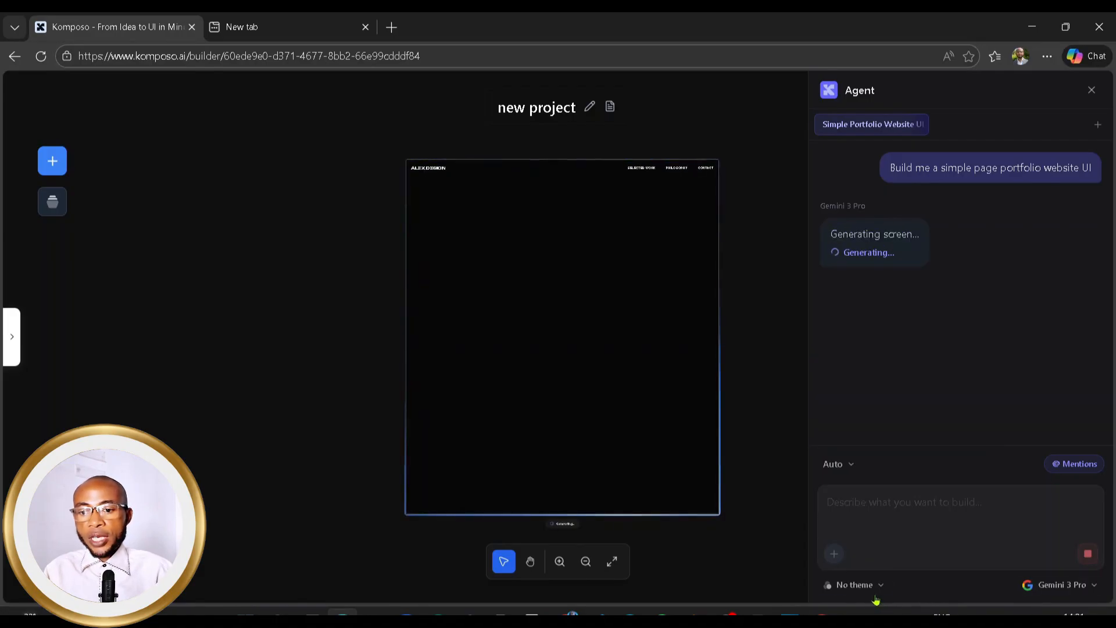
left_click(1087, 593)
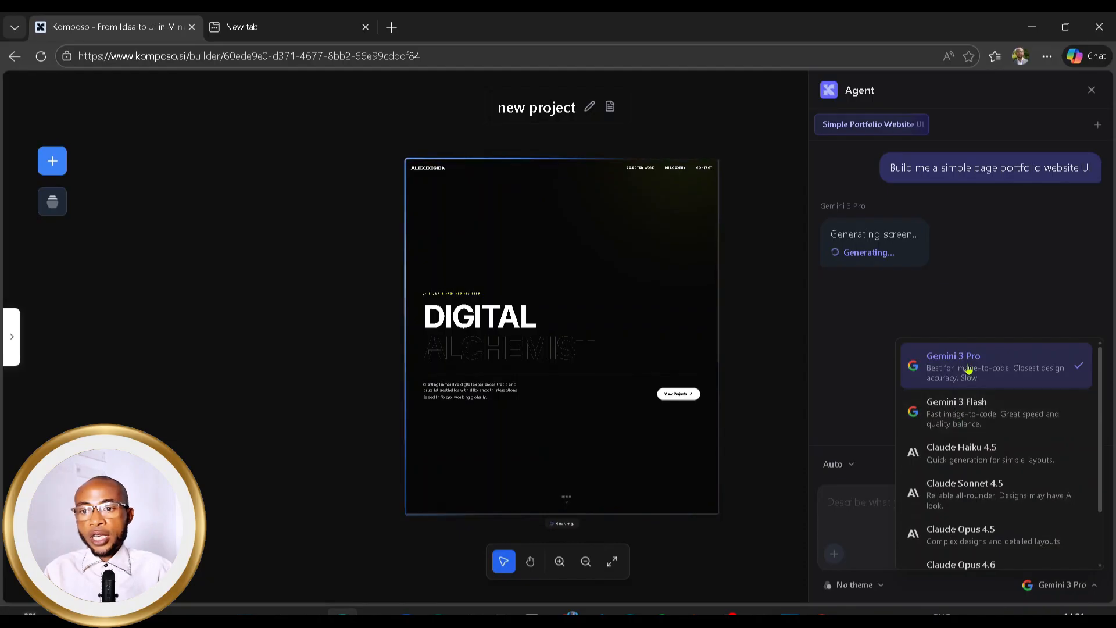
left_click(878, 585)
left_click(904, 586)
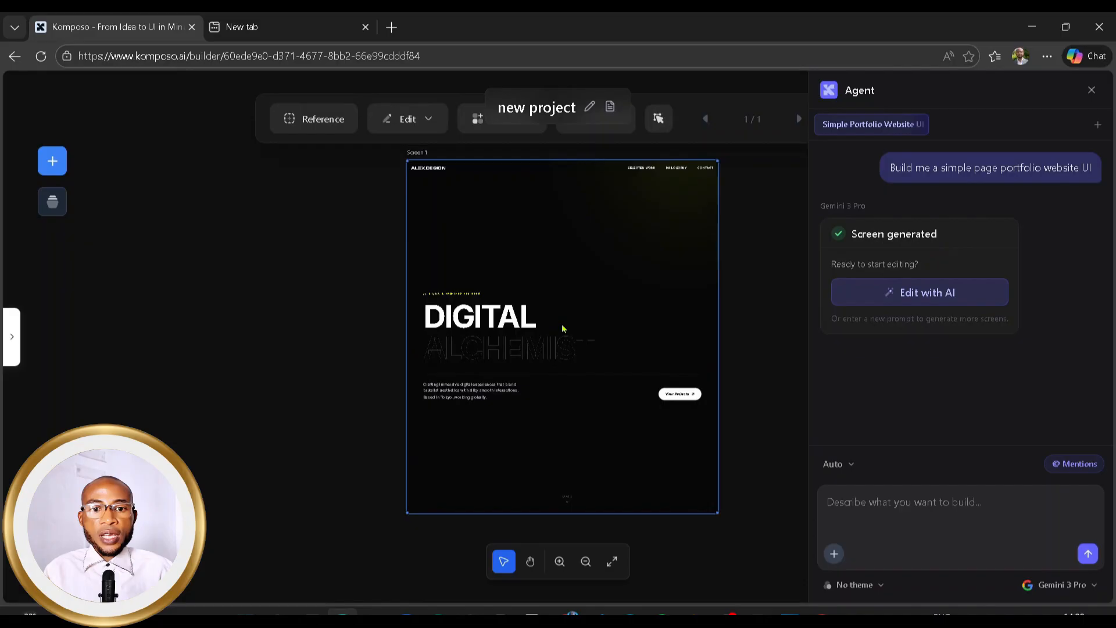
Step: Reposition Screen 1 on the canvas, and with the Claude theme selected send the Agent the prompt "Use claude theme"
left_click_drag(562, 329, 418, 338)
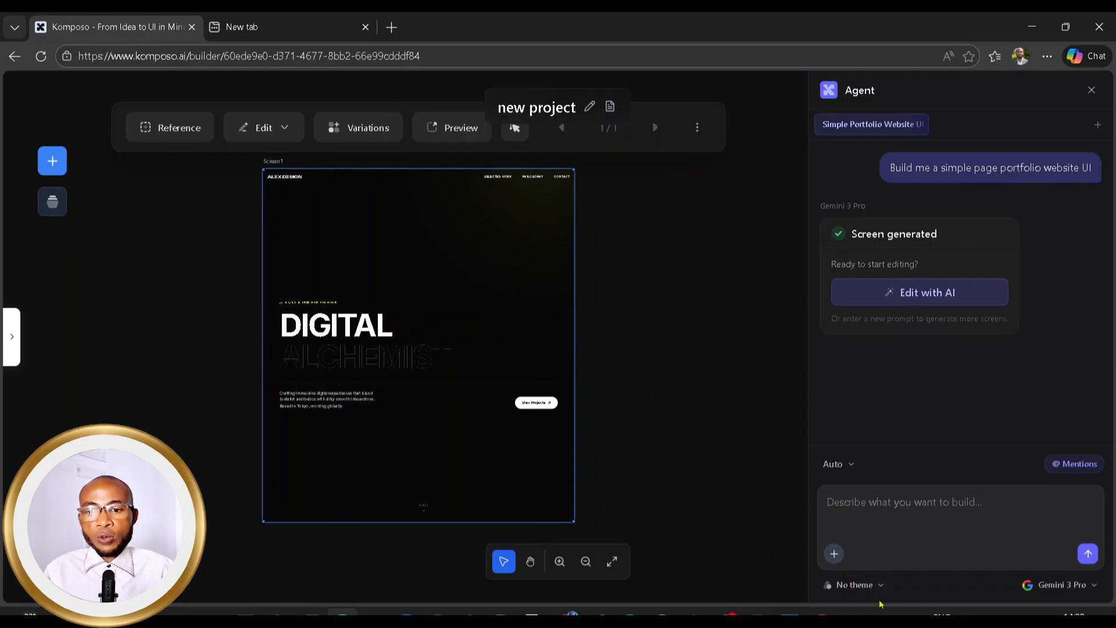
left_click(877, 535)
type("Use ")
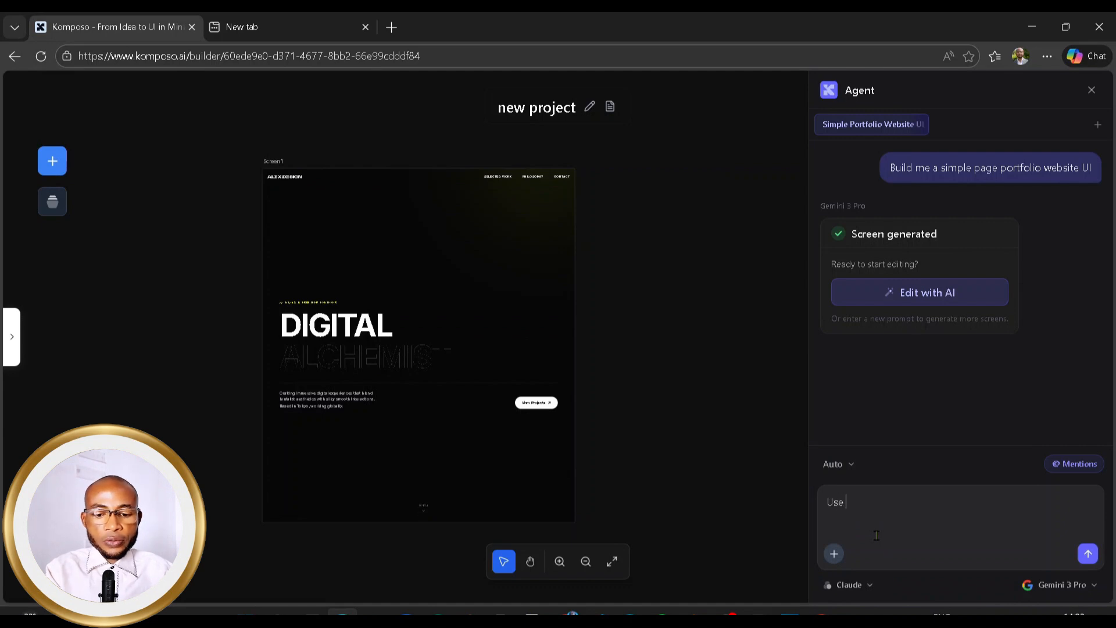
type("claude ")
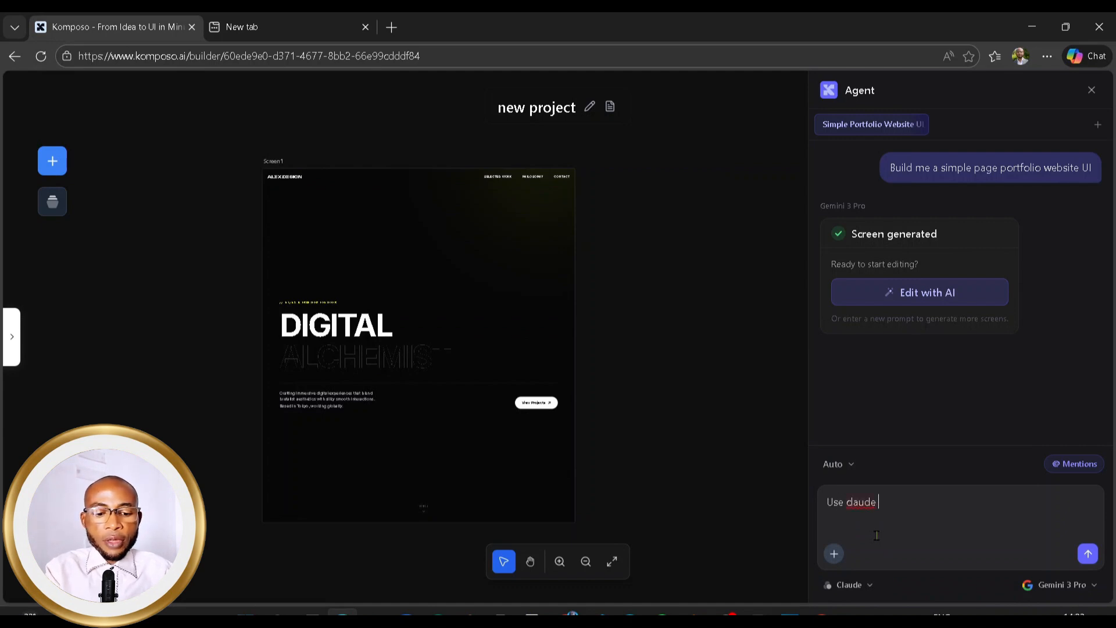
type("theme")
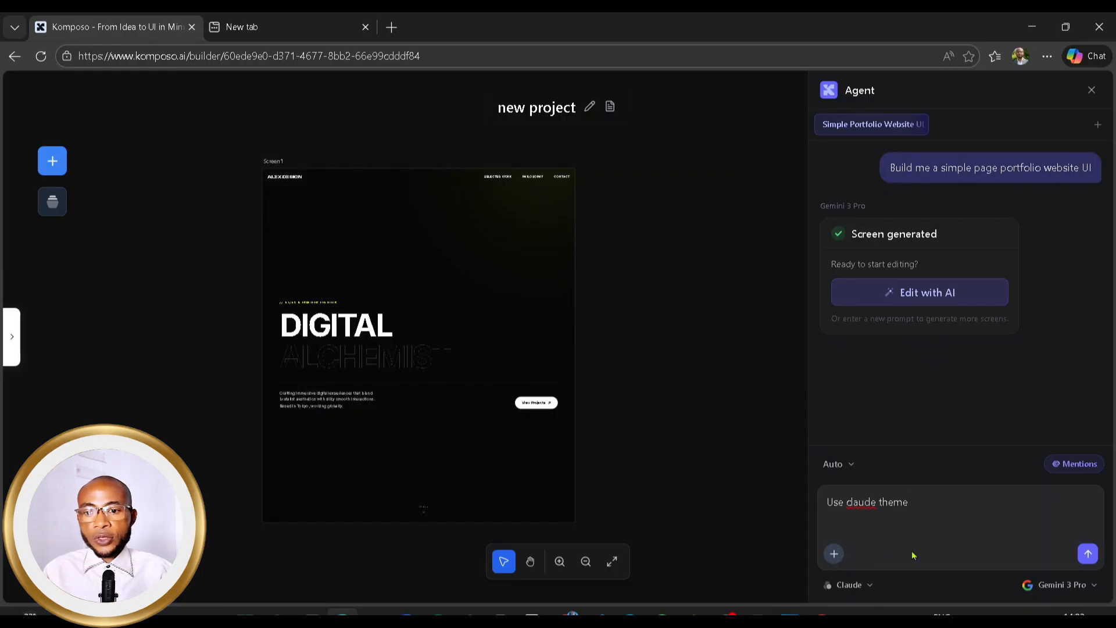
left_click(1089, 554)
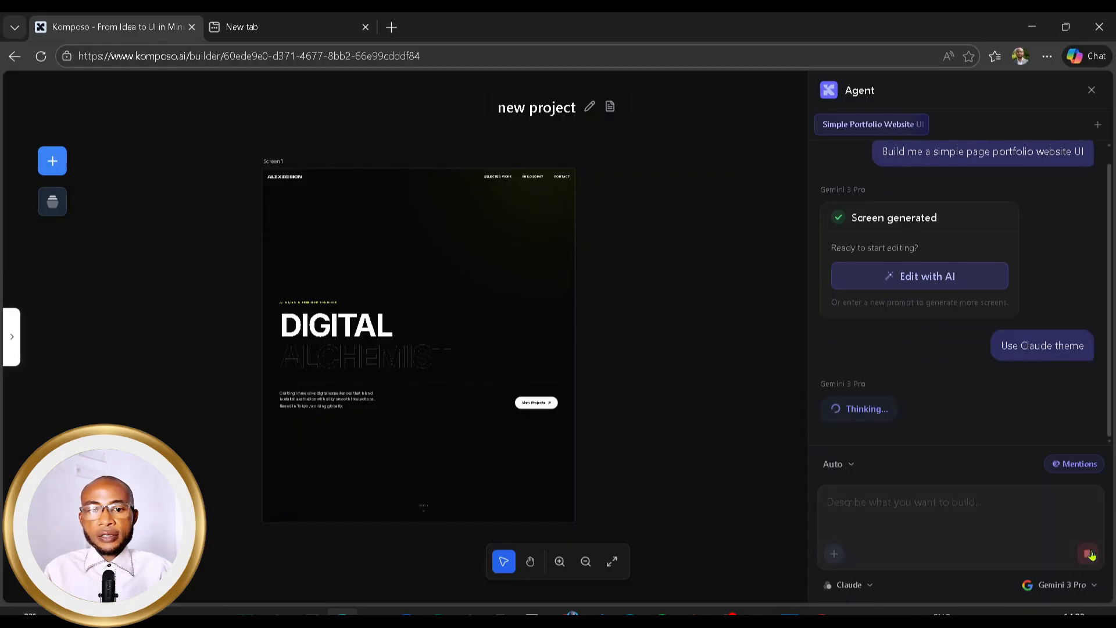
Step: Arrange Screen 1 and Screen 2 side by side on the canvas without overlap, and return to selection mode
left_click(657, 381)
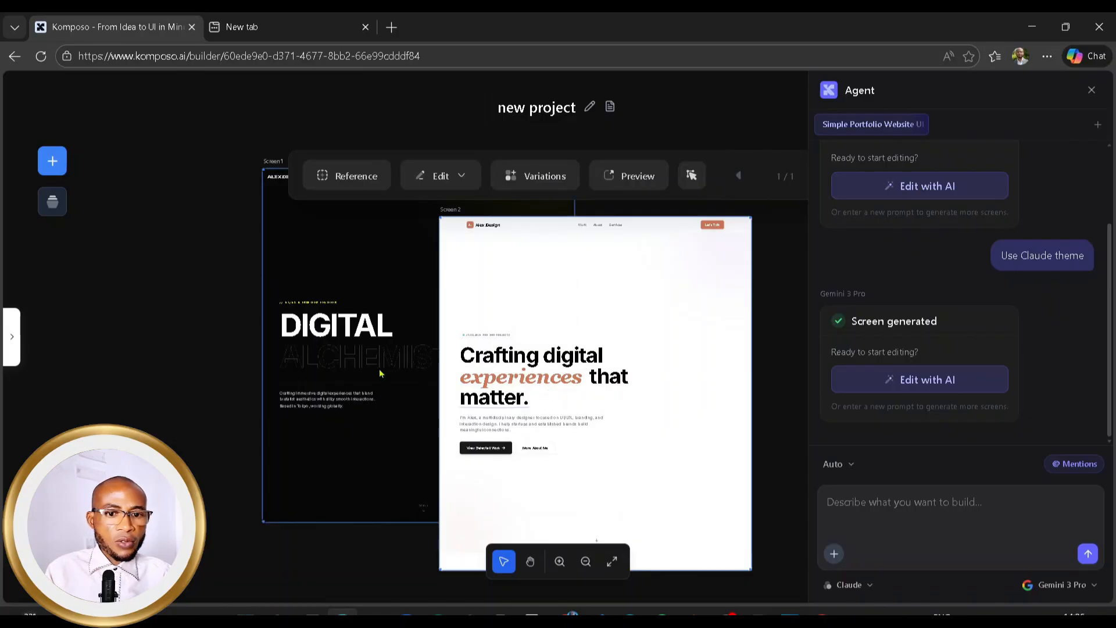
left_click_drag(376, 378, 240, 415)
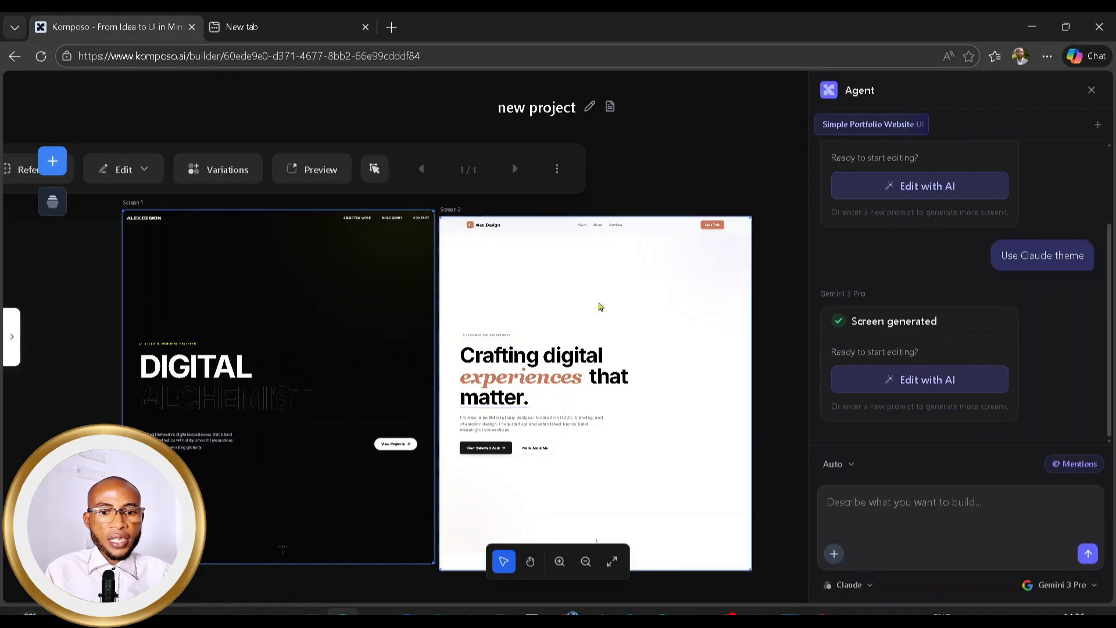
left_click(600, 307)
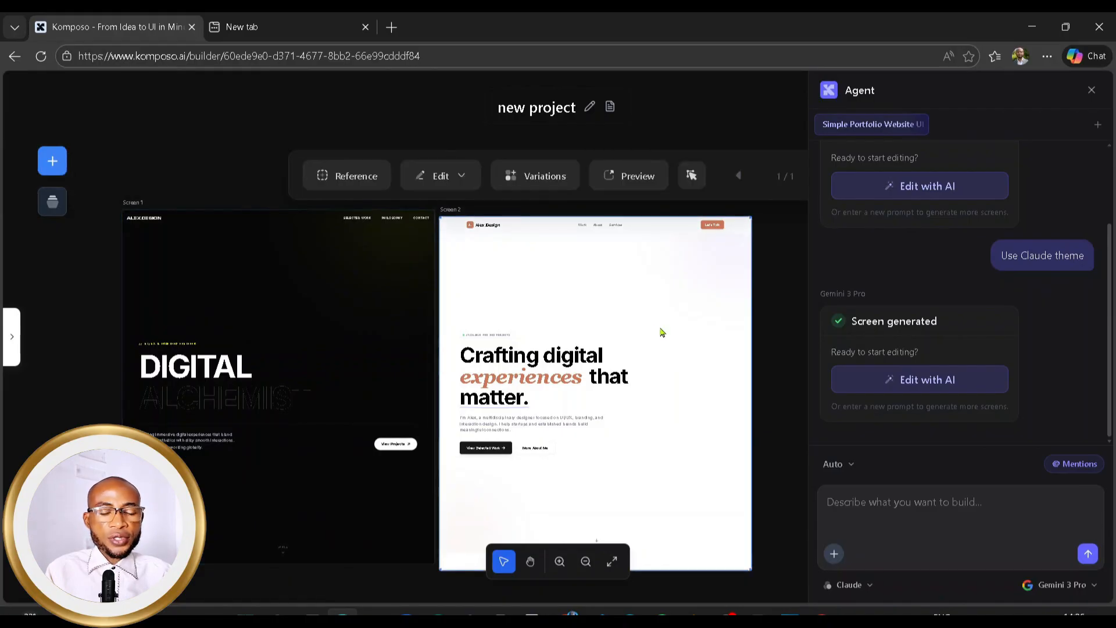
key("h")
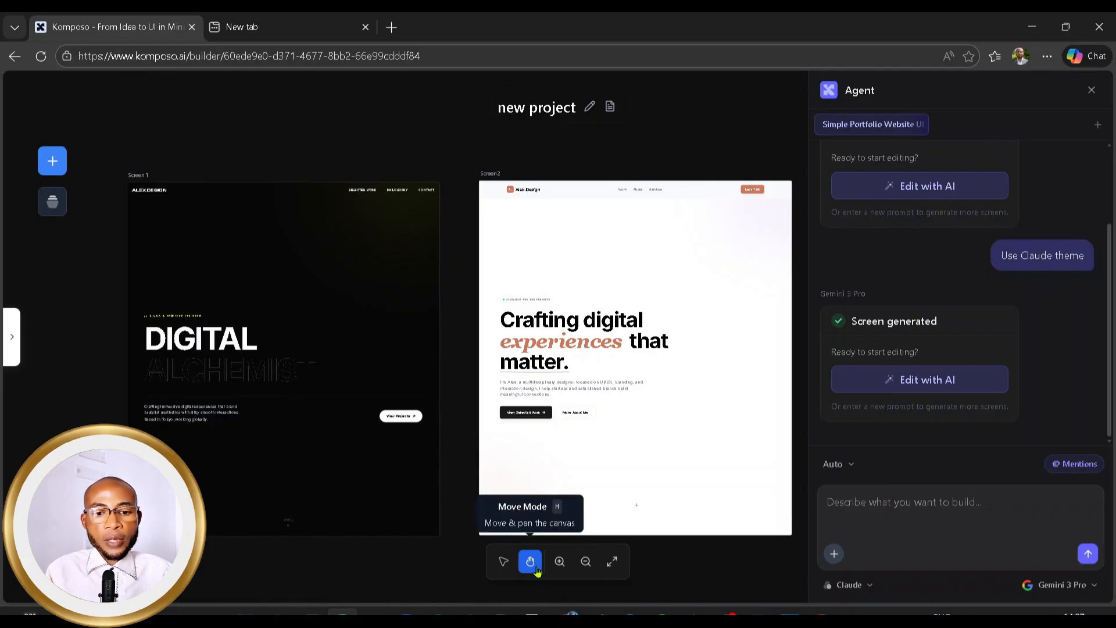
left_click(503, 562)
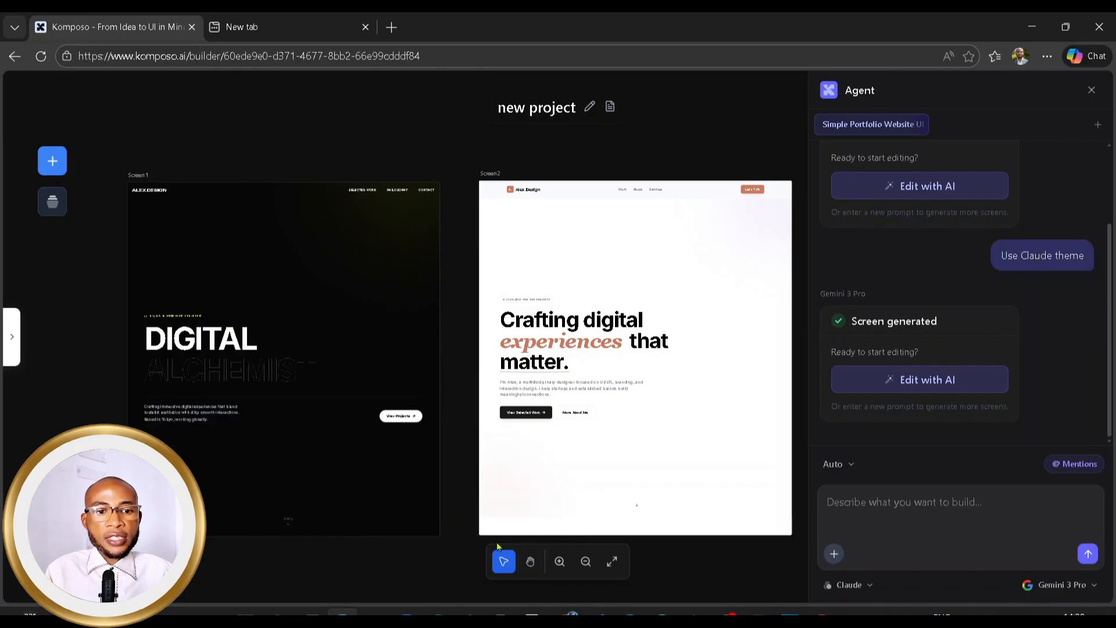
Step: Preview Screen 2 in a new browser tab and return to the project canvas
left_click(572, 255)
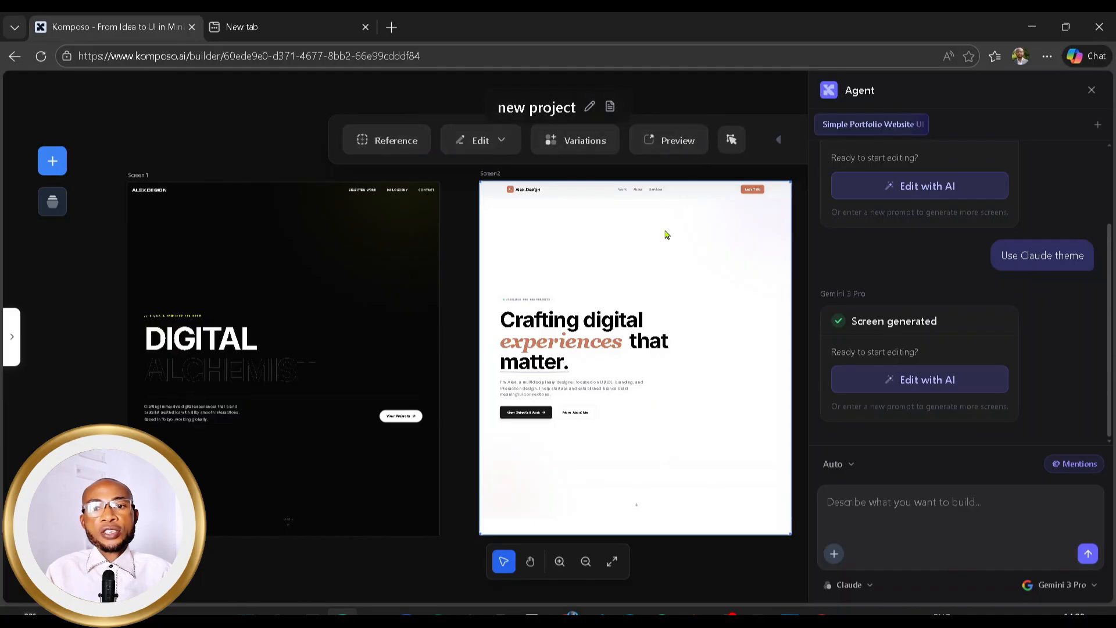
left_click(678, 146)
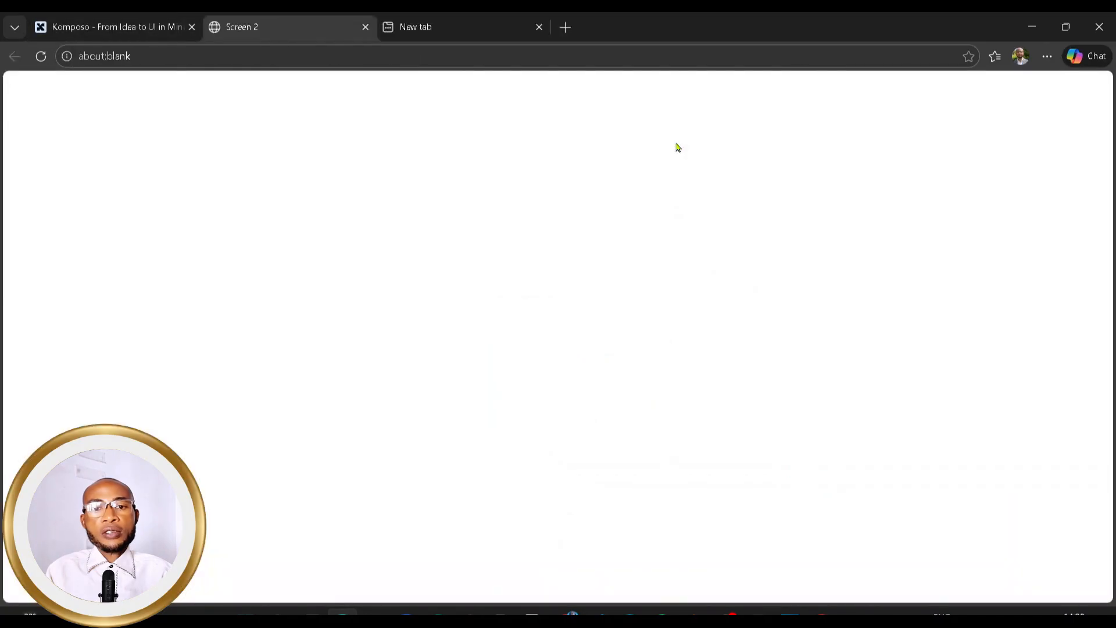
key("ctrl+shift+Tab")
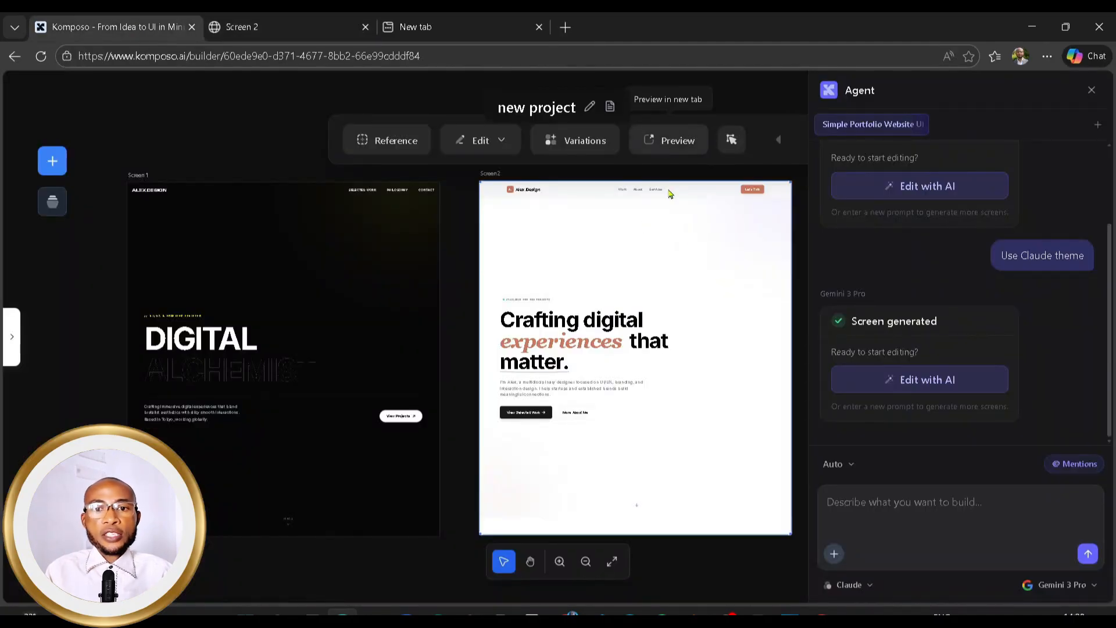
Step: Open Screen 2 for manual editing and inspect the elements and style classes of its hero section
left_click(482, 142)
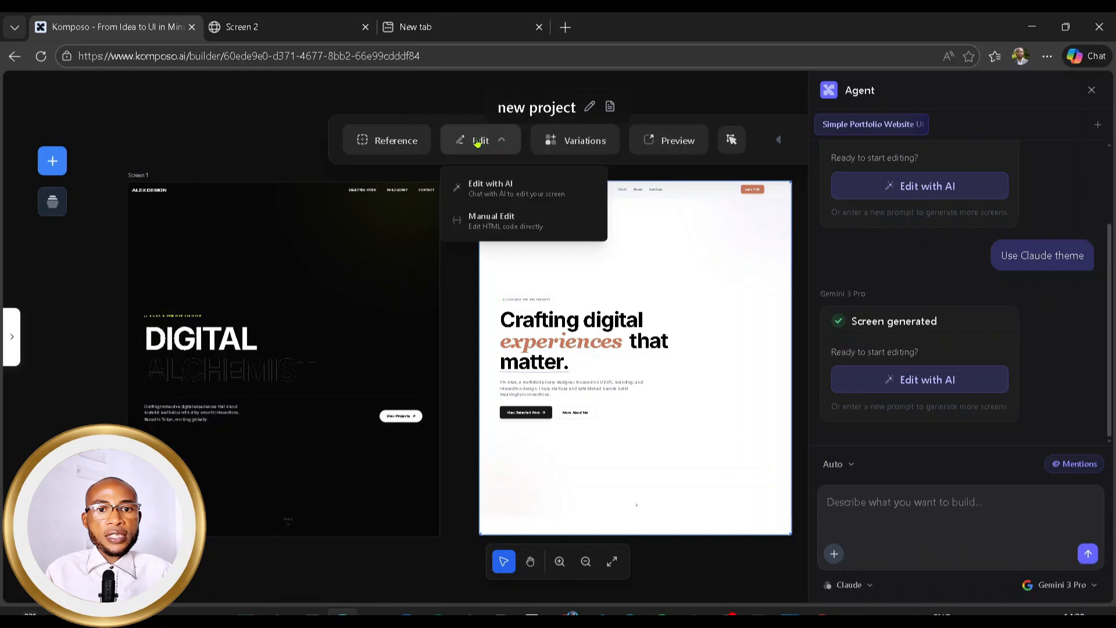
left_click(517, 222)
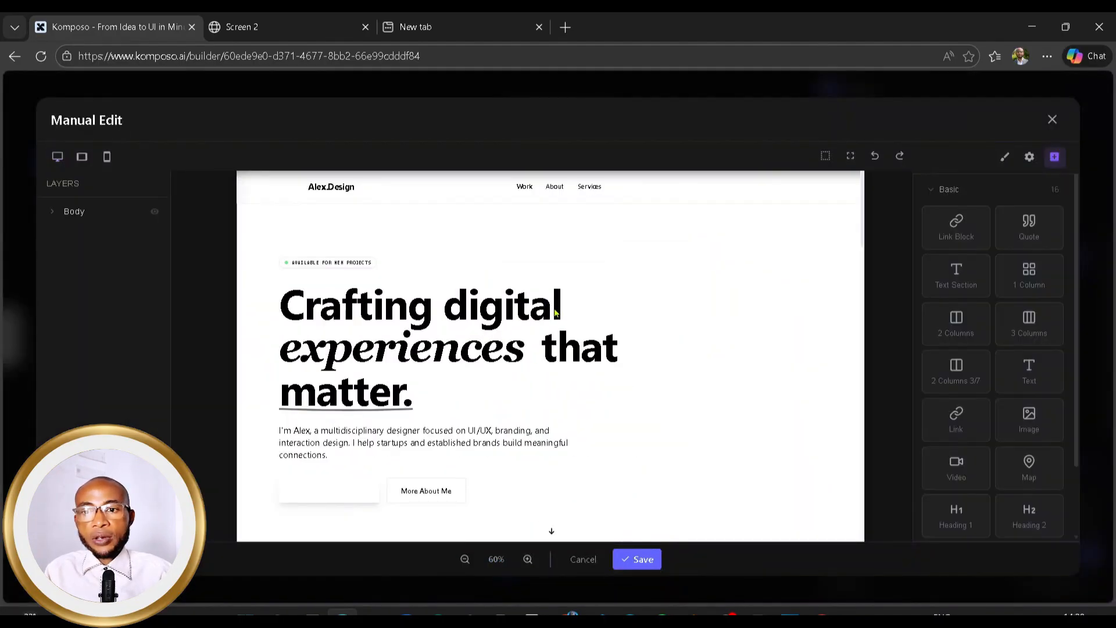
left_click(330, 186)
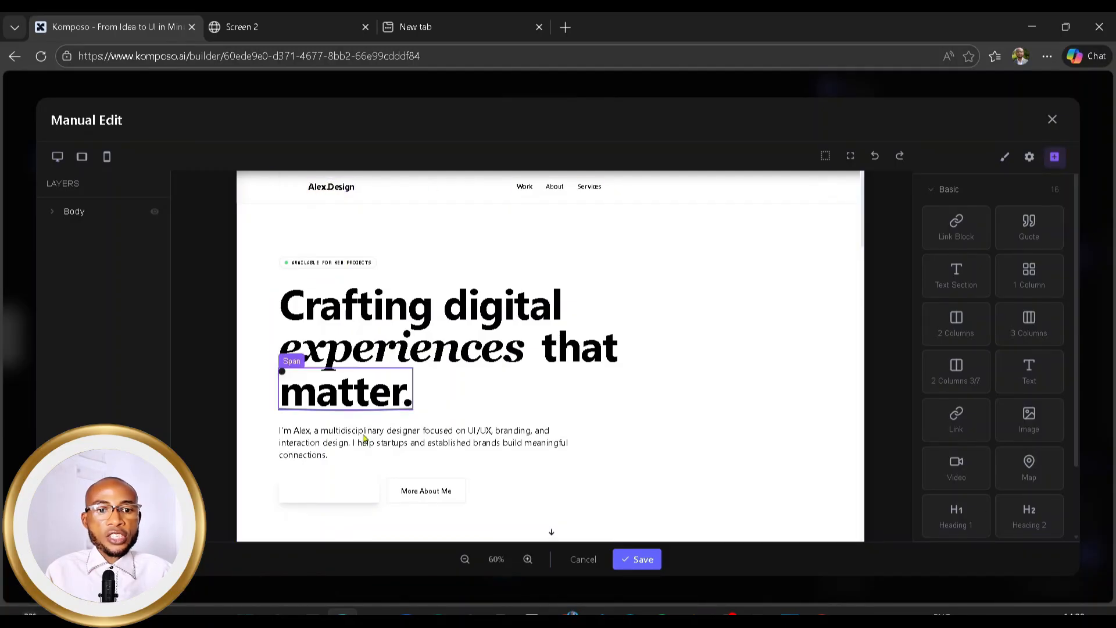
left_click(387, 469)
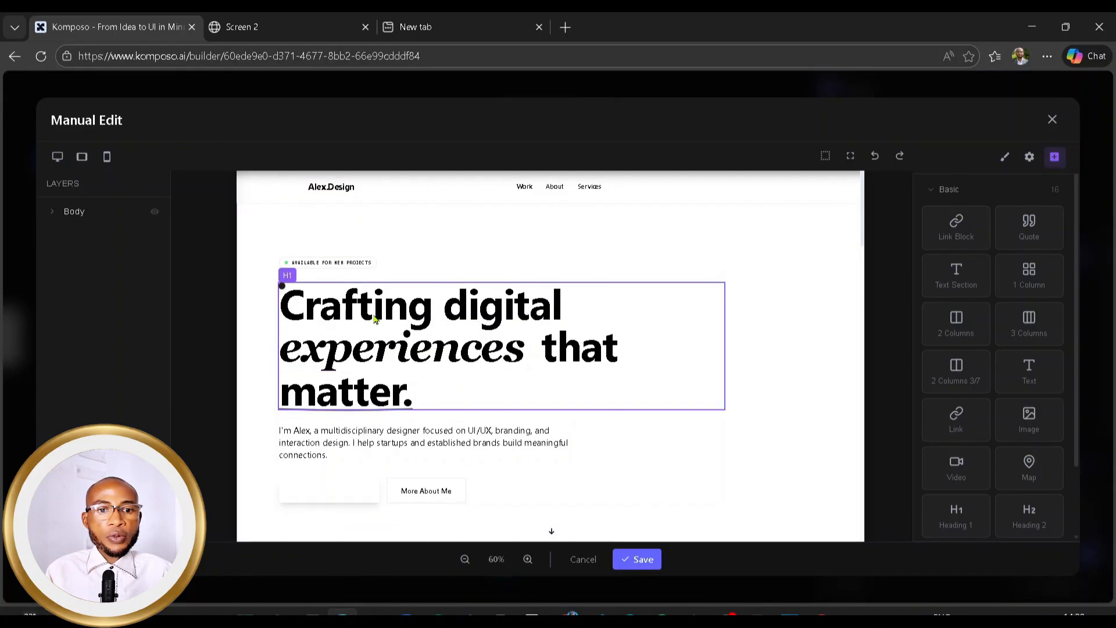
left_click(389, 340)
left_click(384, 313)
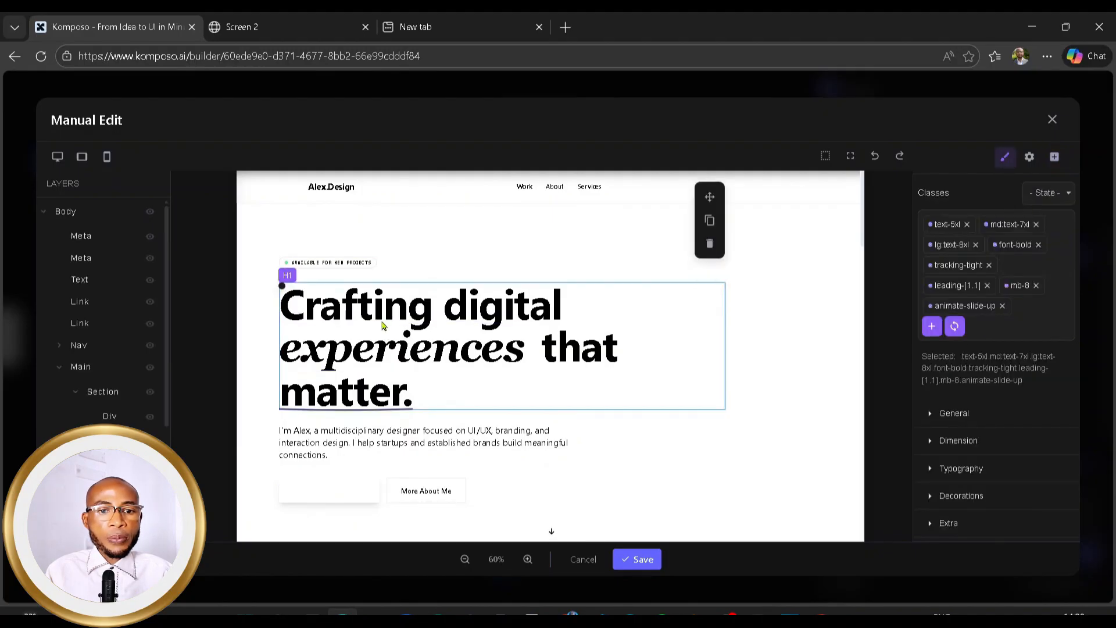
double_click(407, 354)
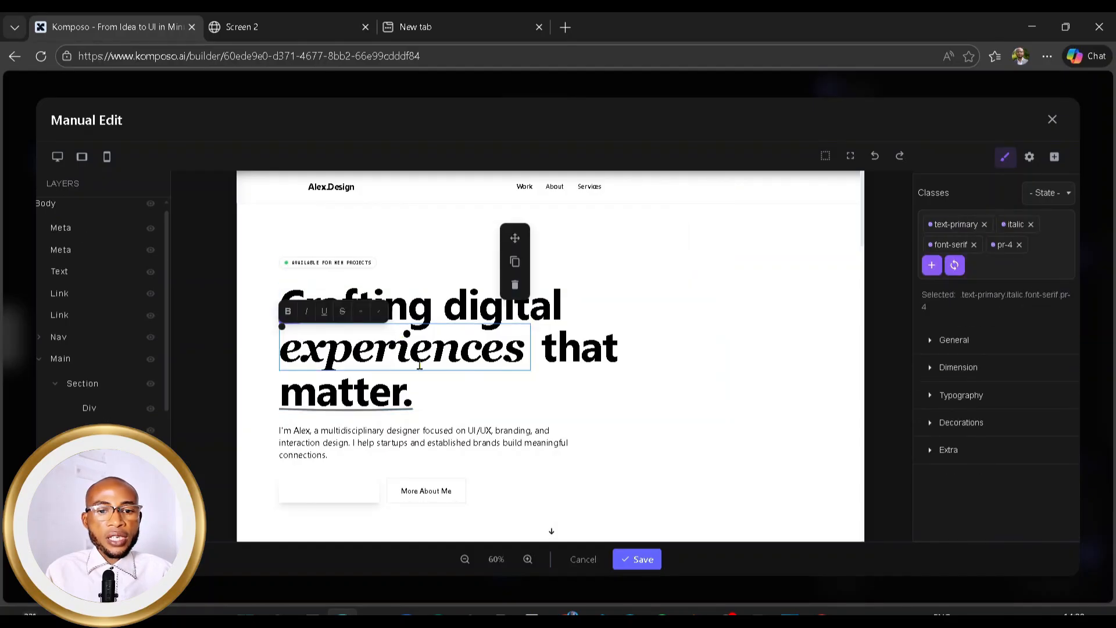
Step: Try the delete and duplicate operations on the headline's word "matter.", and leave the manual editor without saving
left_click(376, 394)
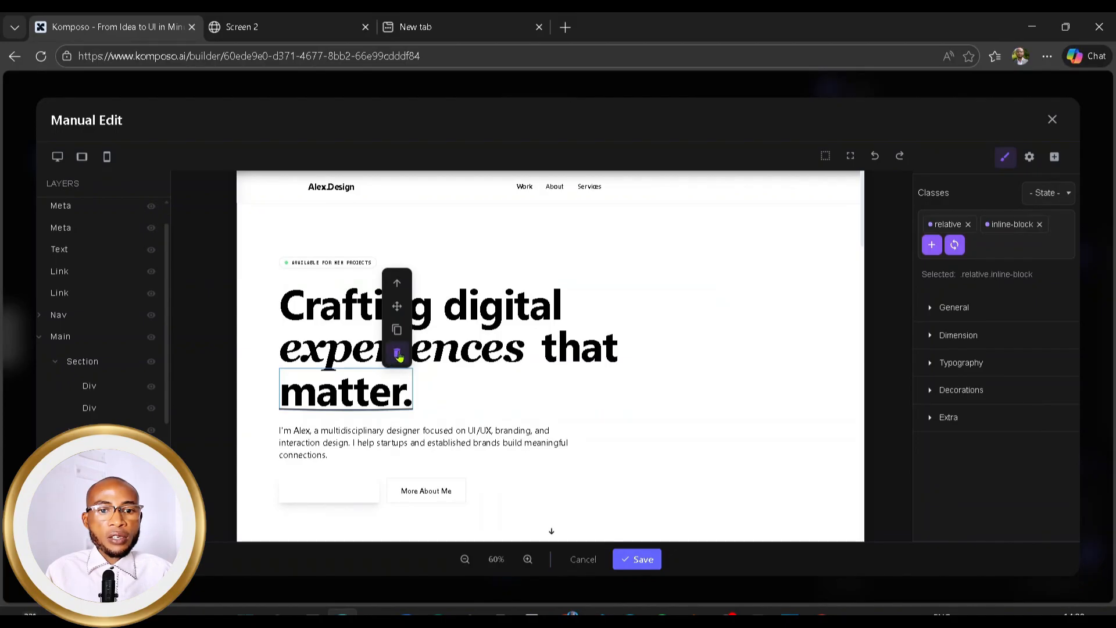
left_click(398, 354)
key("ctrl+z")
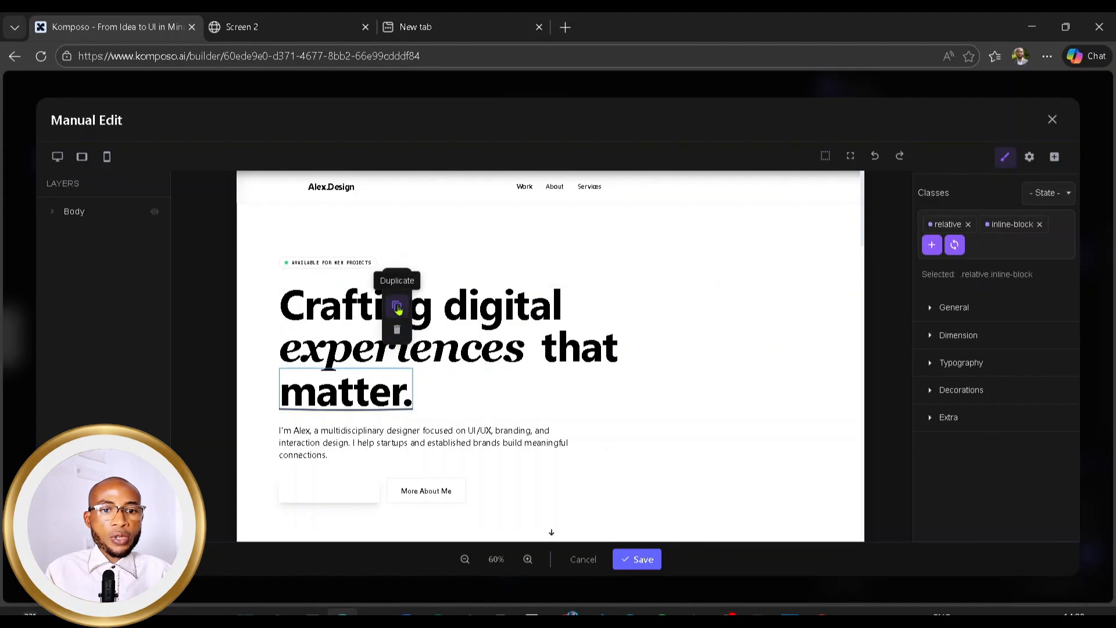
left_click(398, 308)
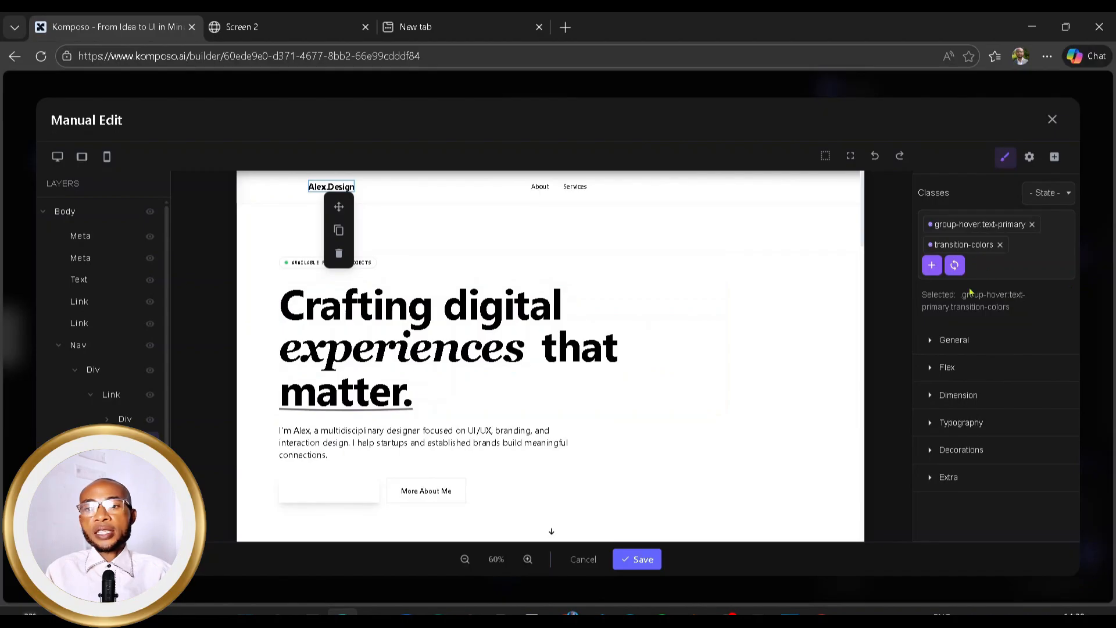
key("Escape")
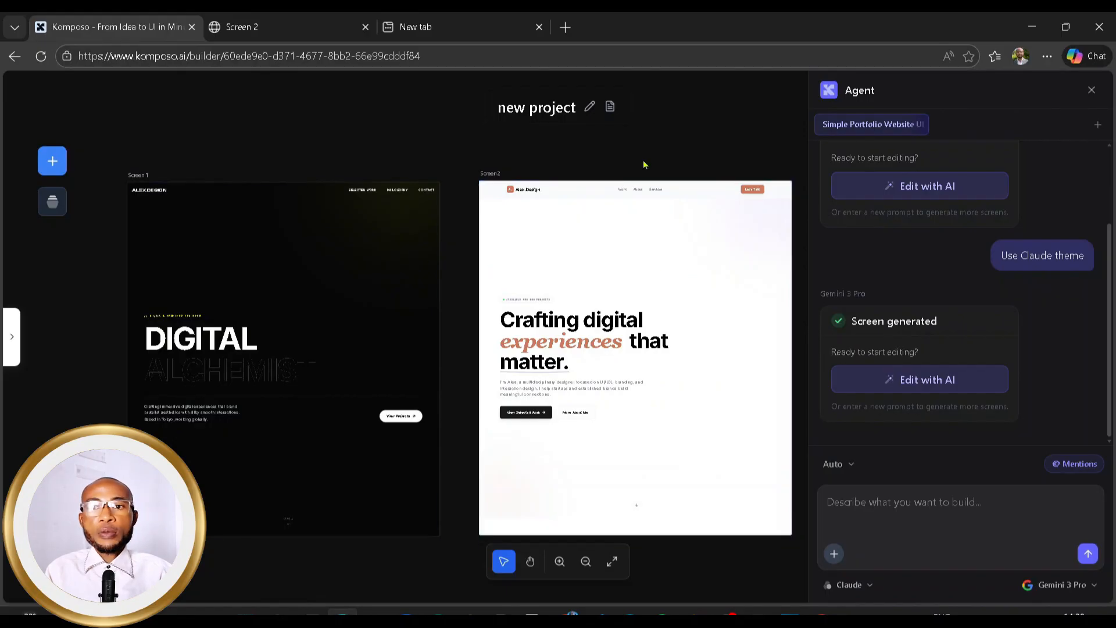
Step: Close the Agent chat and start a project export that includes only Screen 2
left_click(1091, 92)
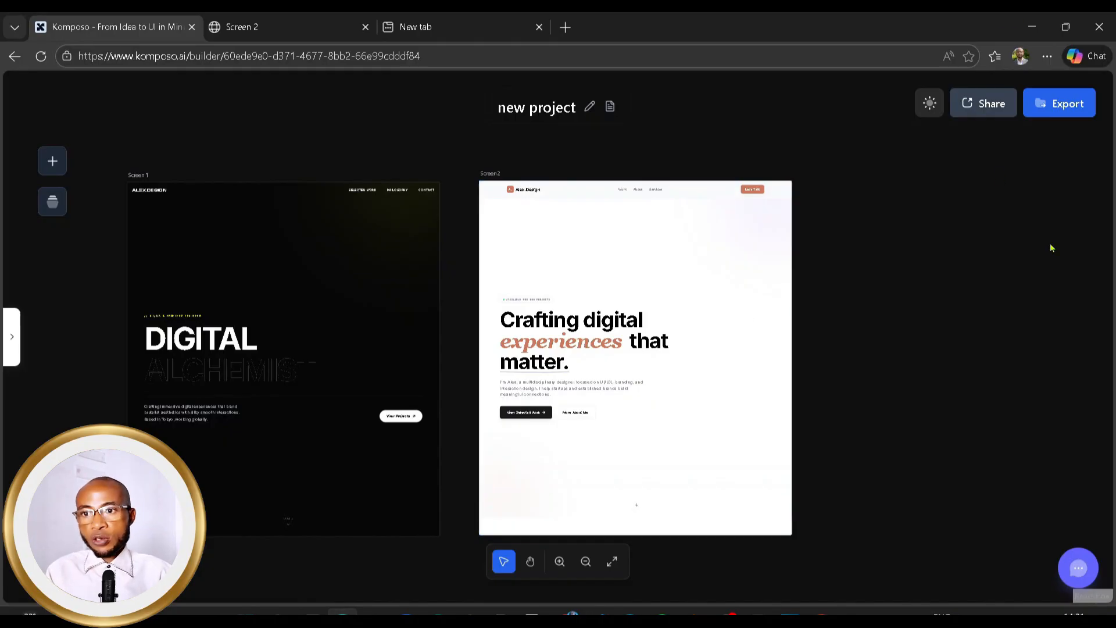
left_click(1062, 116)
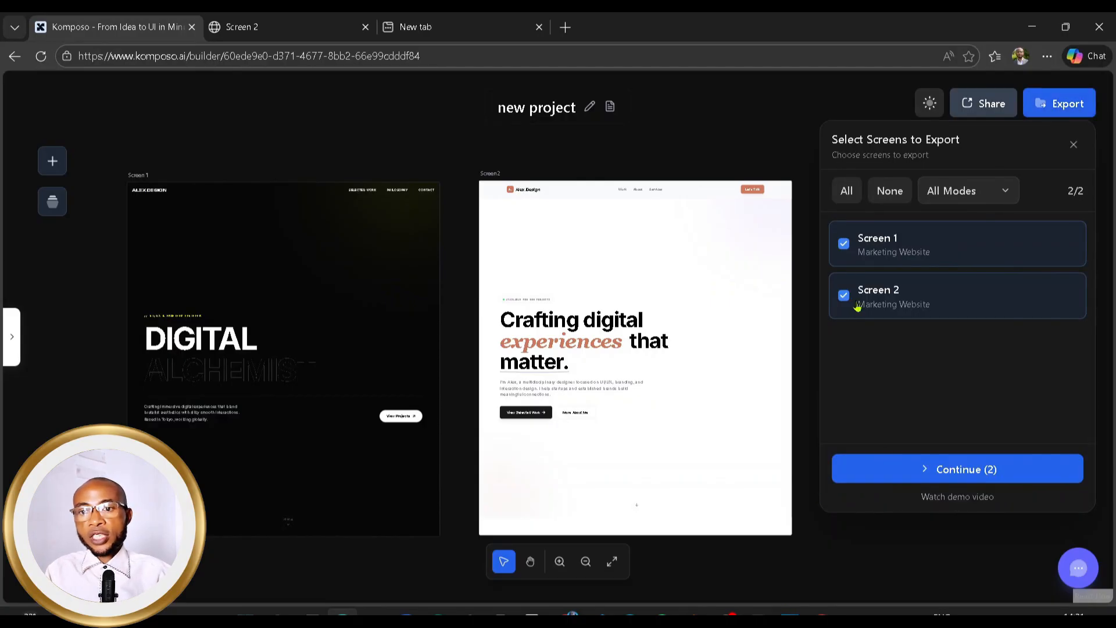
left_click(845, 245)
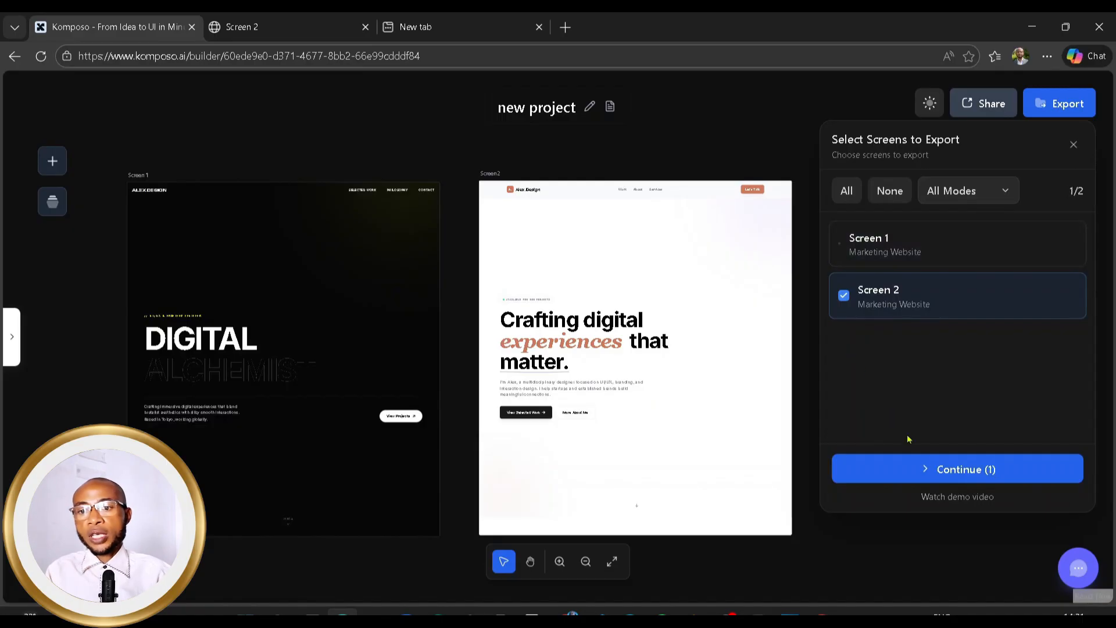
left_click(931, 471)
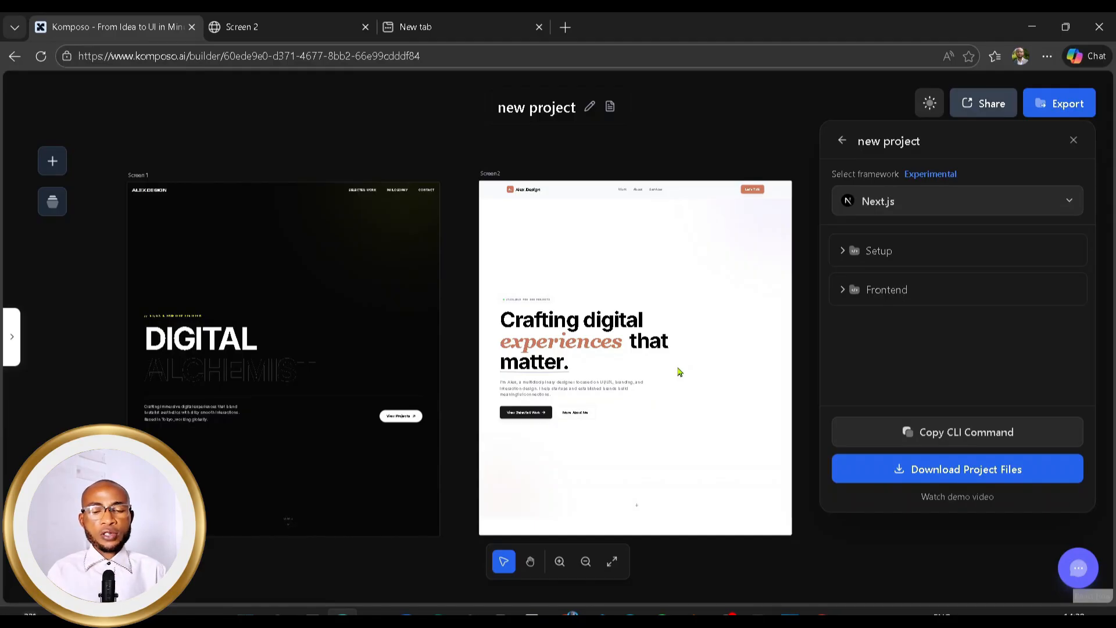
Step: Review the export frameworks, briefly trying HTML, and download the project files as Next.js
left_click(884, 201)
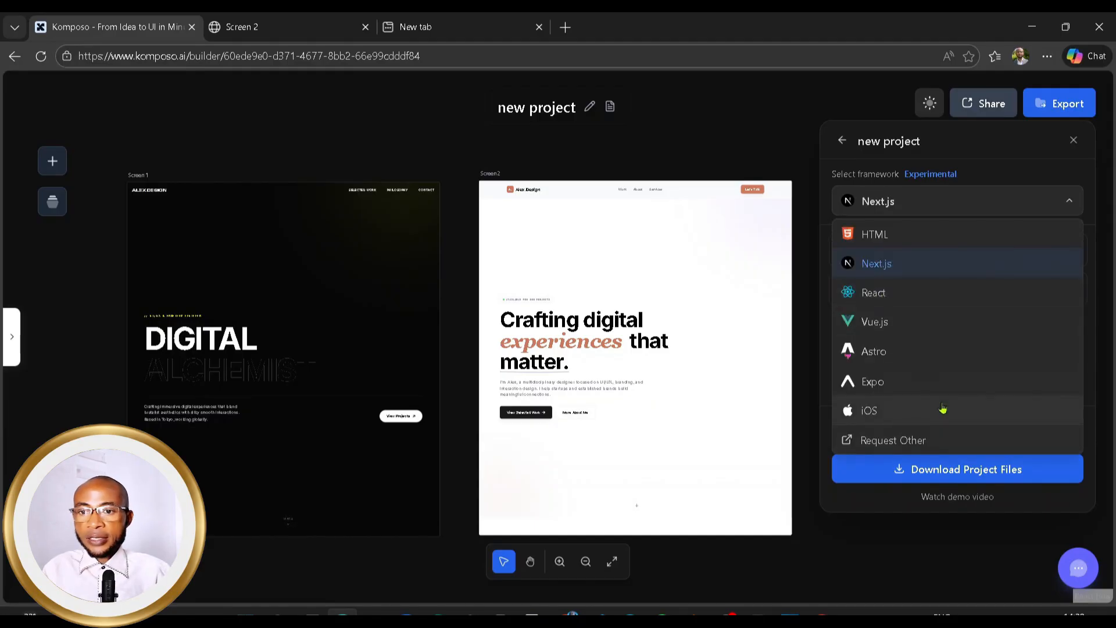
left_click(876, 235)
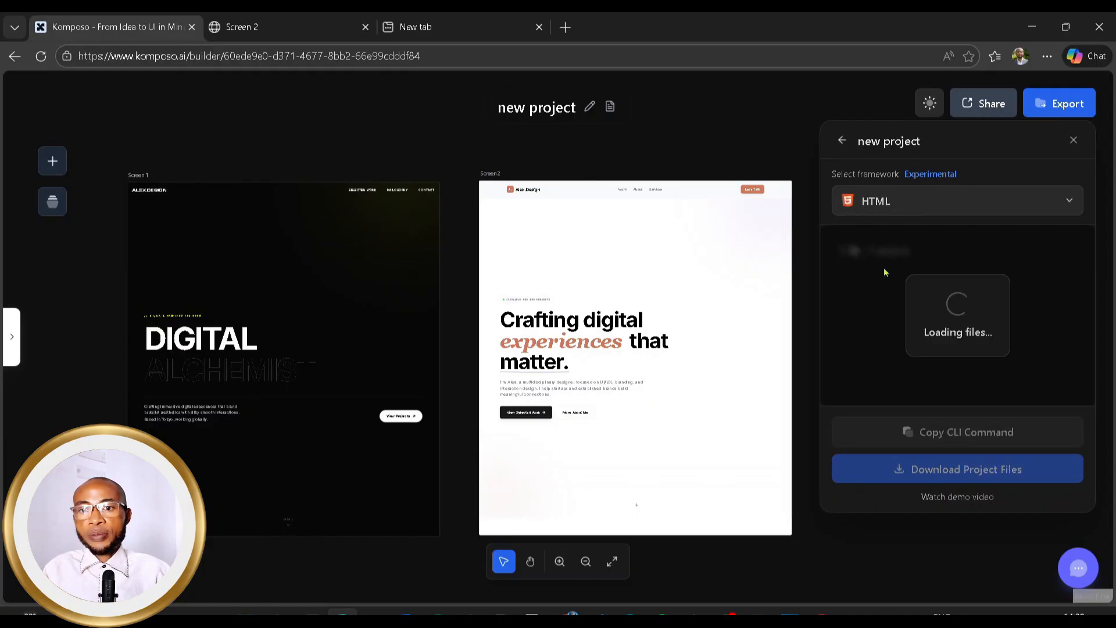
left_click(959, 202)
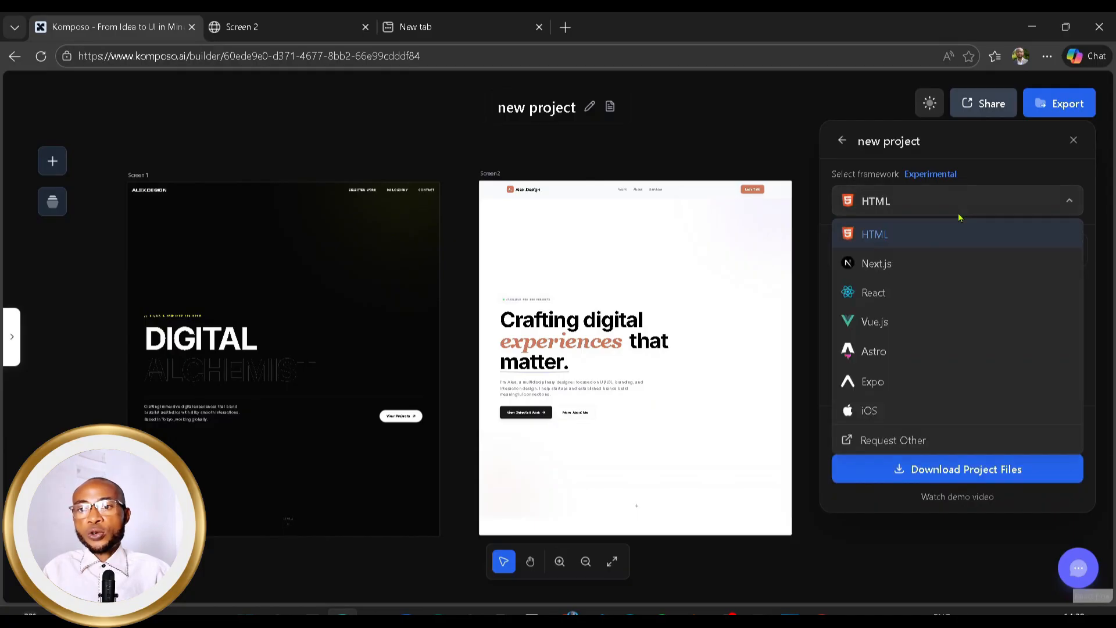
left_click(901, 267)
left_click(1030, 472)
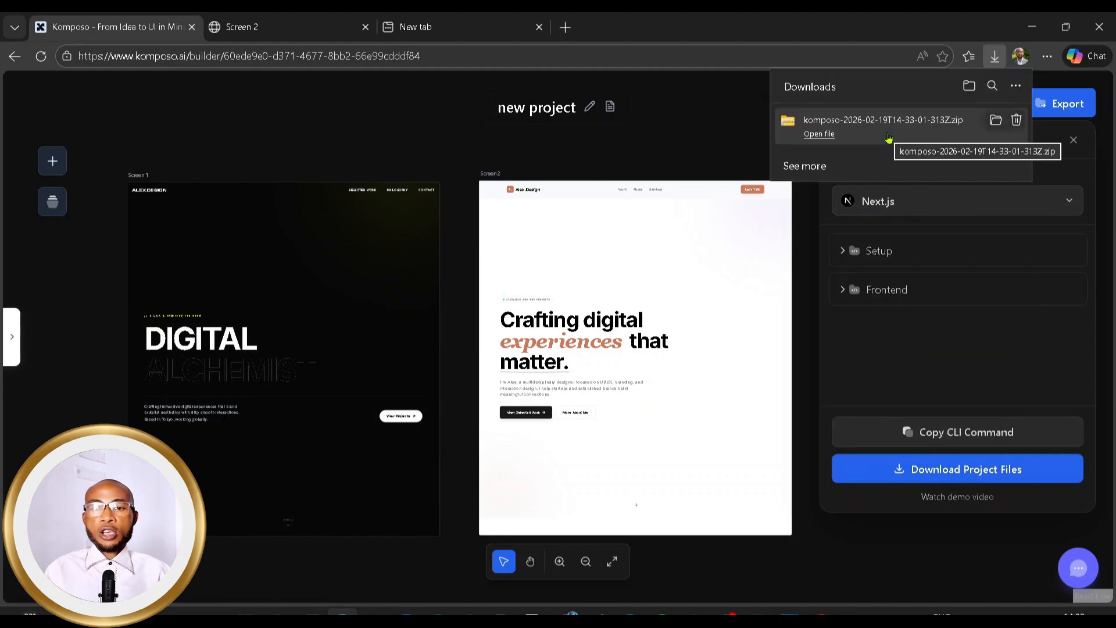
Step: Dismiss the project export options and export Screen 2 on its own as a PNG image
left_click(713, 266)
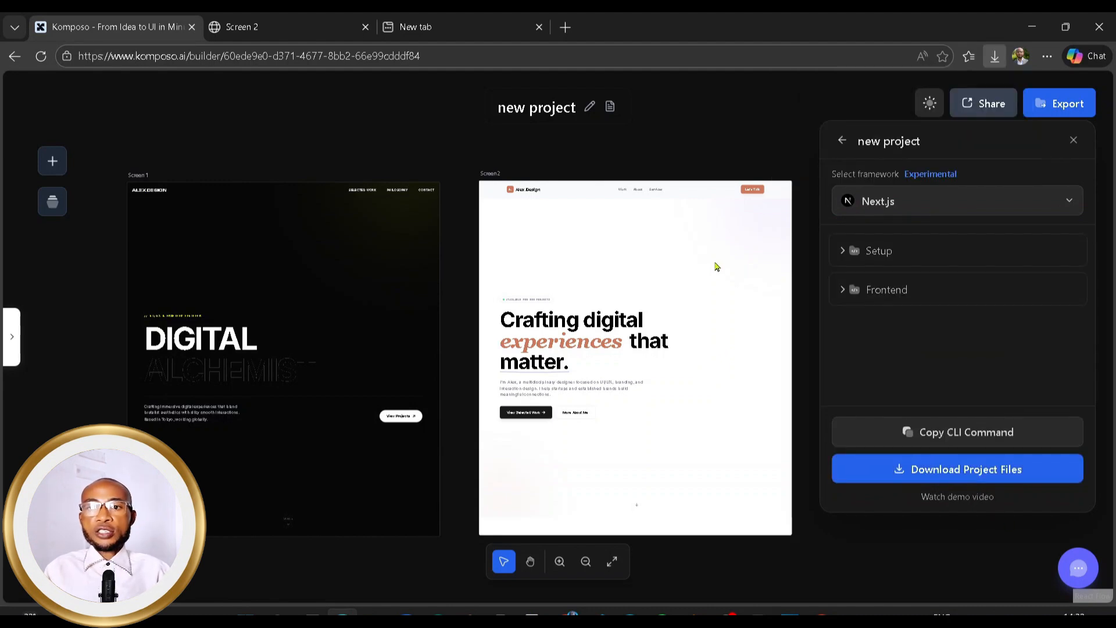
left_click(1100, 184)
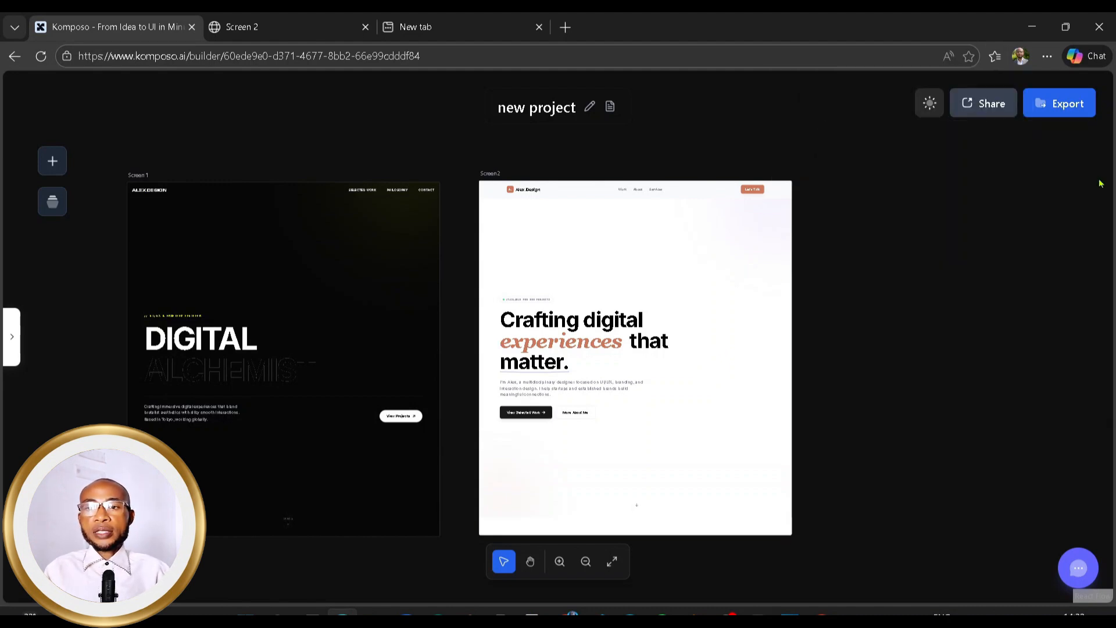
left_click(647, 264)
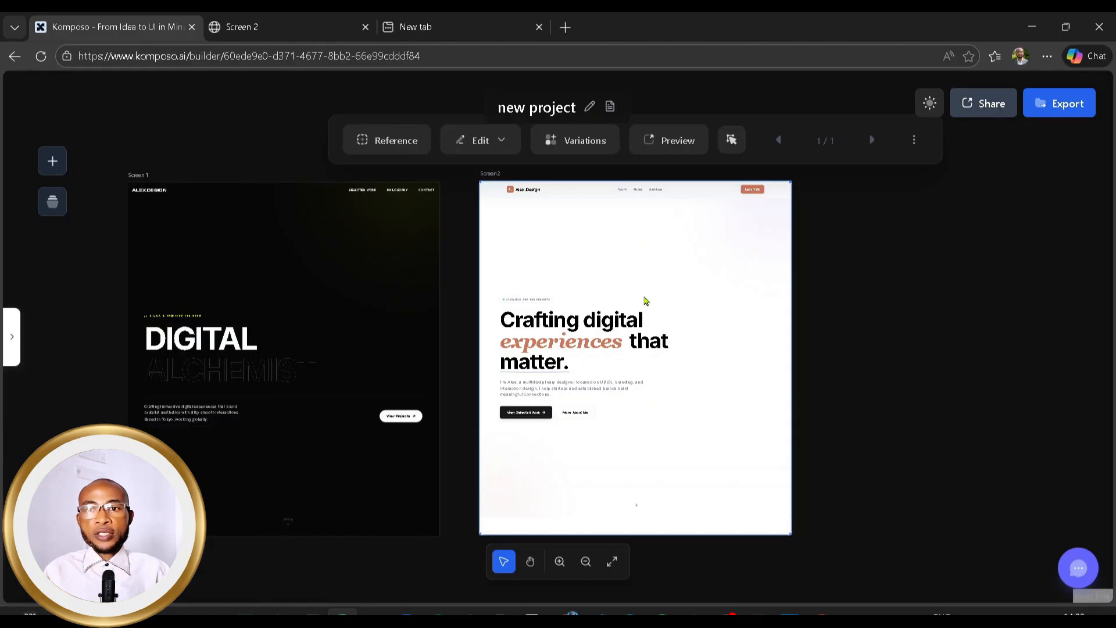
left_click(915, 142)
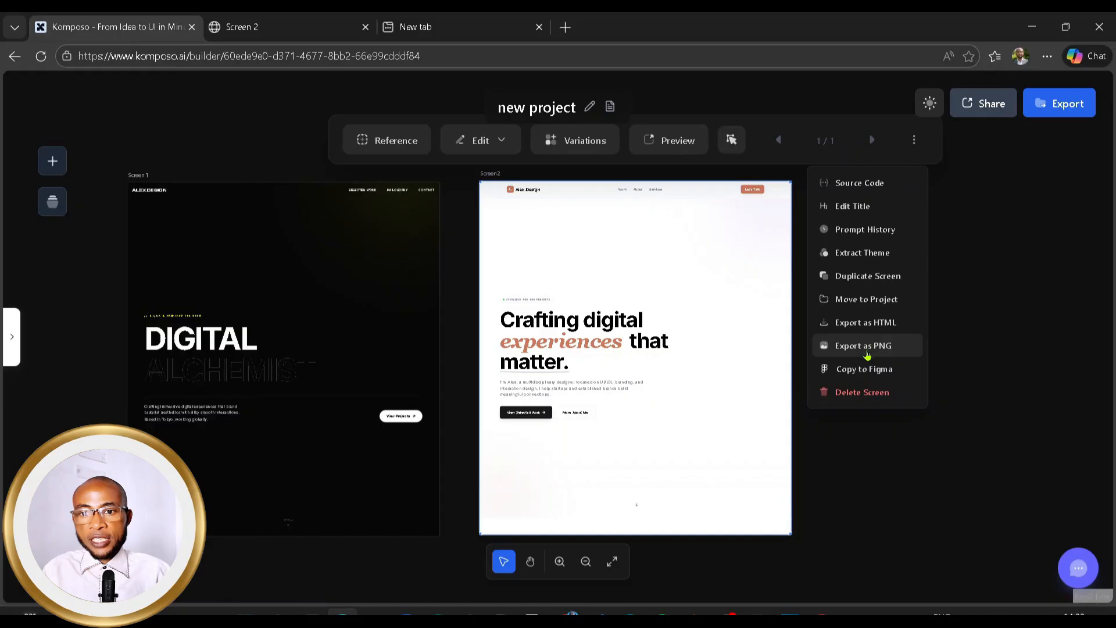
left_click(875, 352)
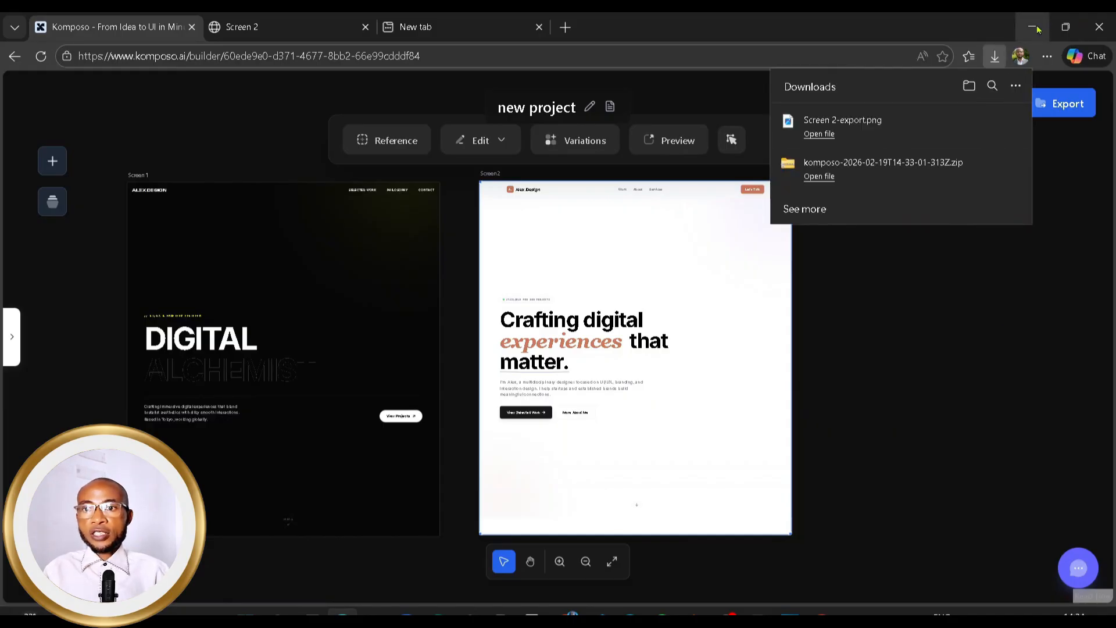
Step: Open the downloaded Screen 2-export.png and examine the full-page portfolio design from the hero section to the contact section
left_click(817, 133)
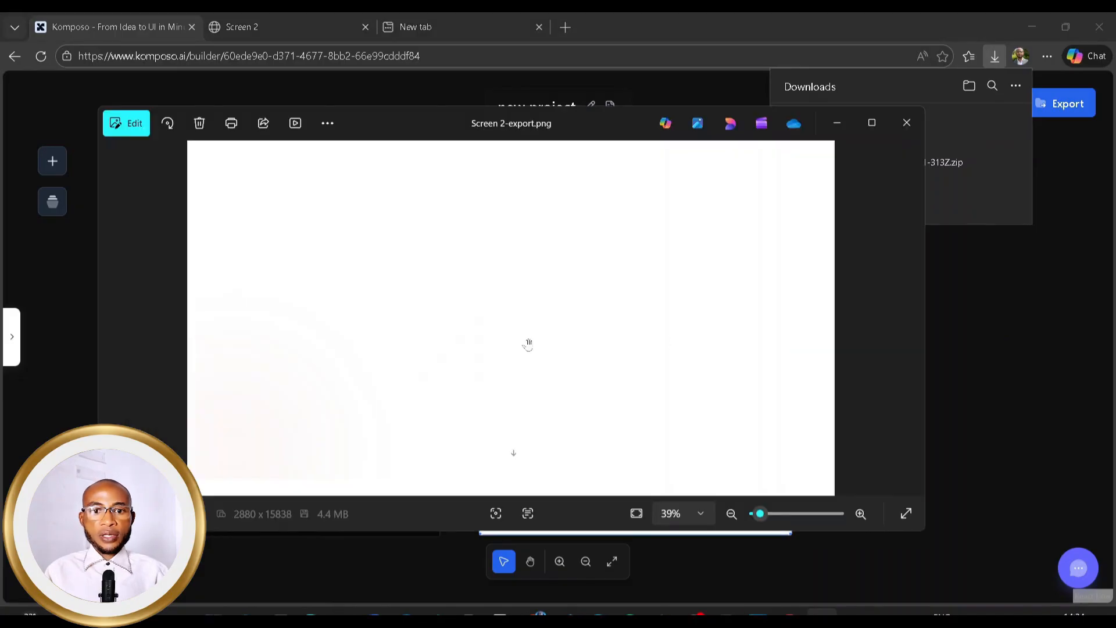
scroll(529, 346, "down", 6)
scroll(537, 352, "down", 10)
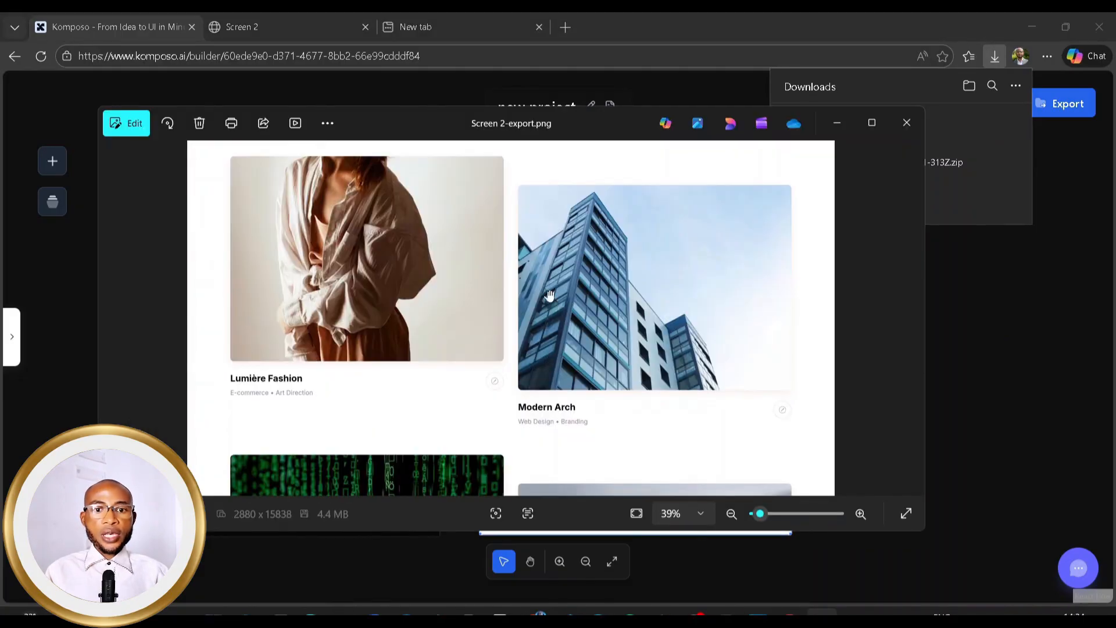
scroll(604, 344, "down", 10)
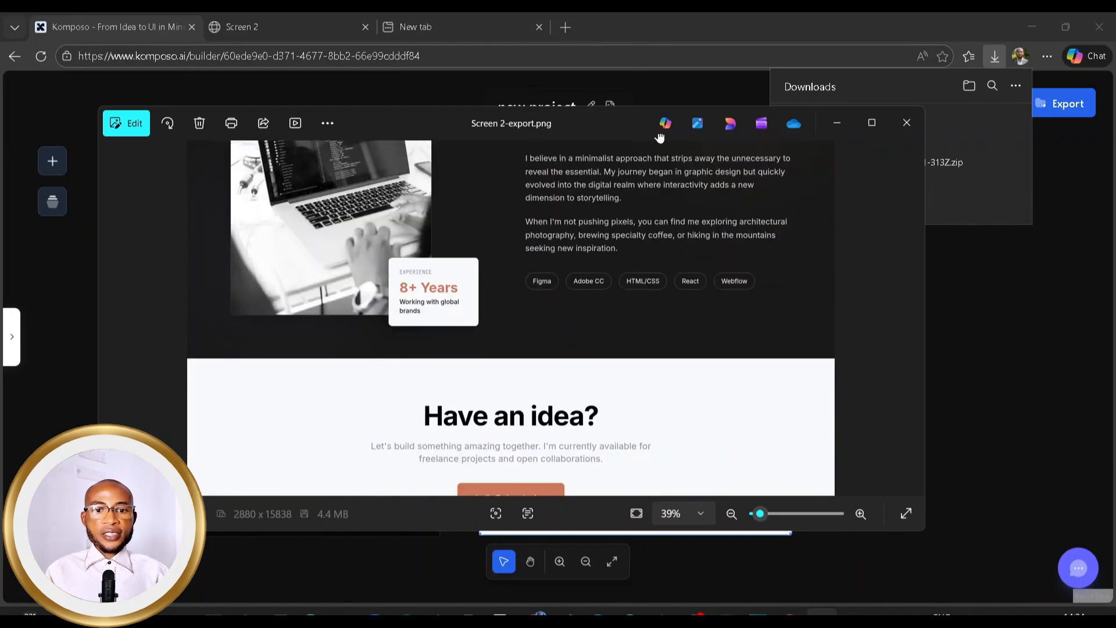
scroll(647, 232, "down", 3)
scroll(645, 273, "up", 10)
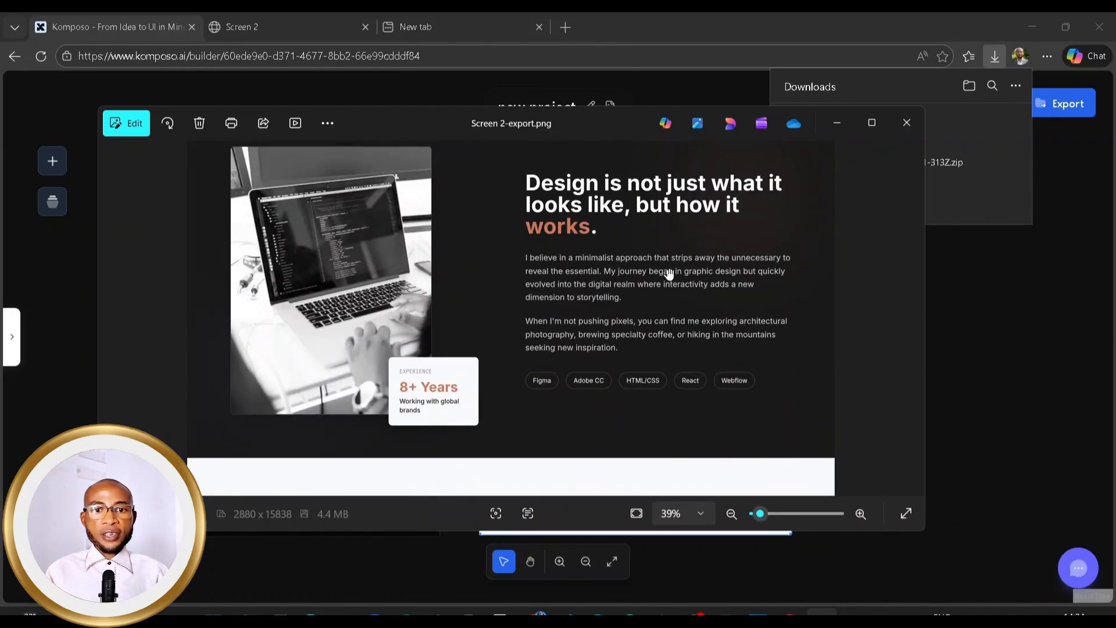
scroll(654, 225, "up", 10)
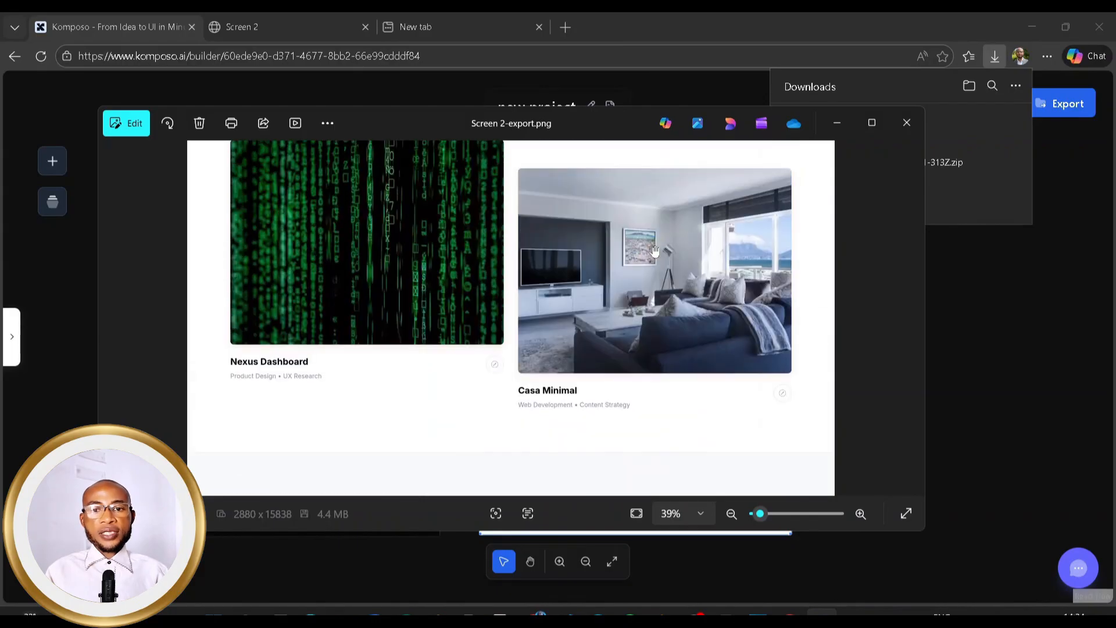
scroll(667, 366, "up", 3)
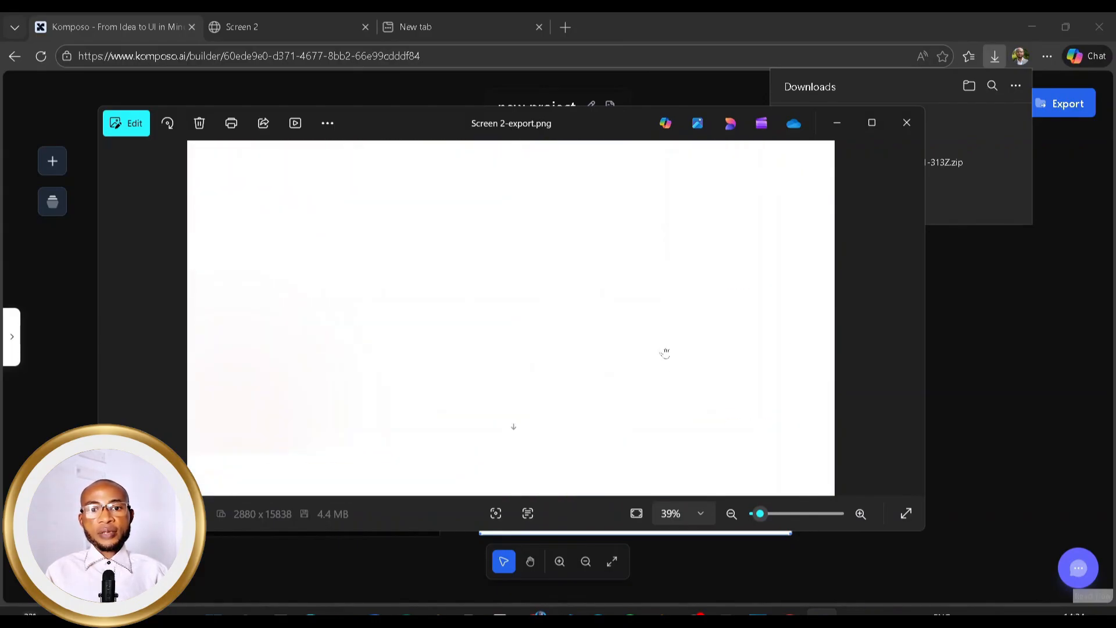
scroll(640, 232, "down", 10)
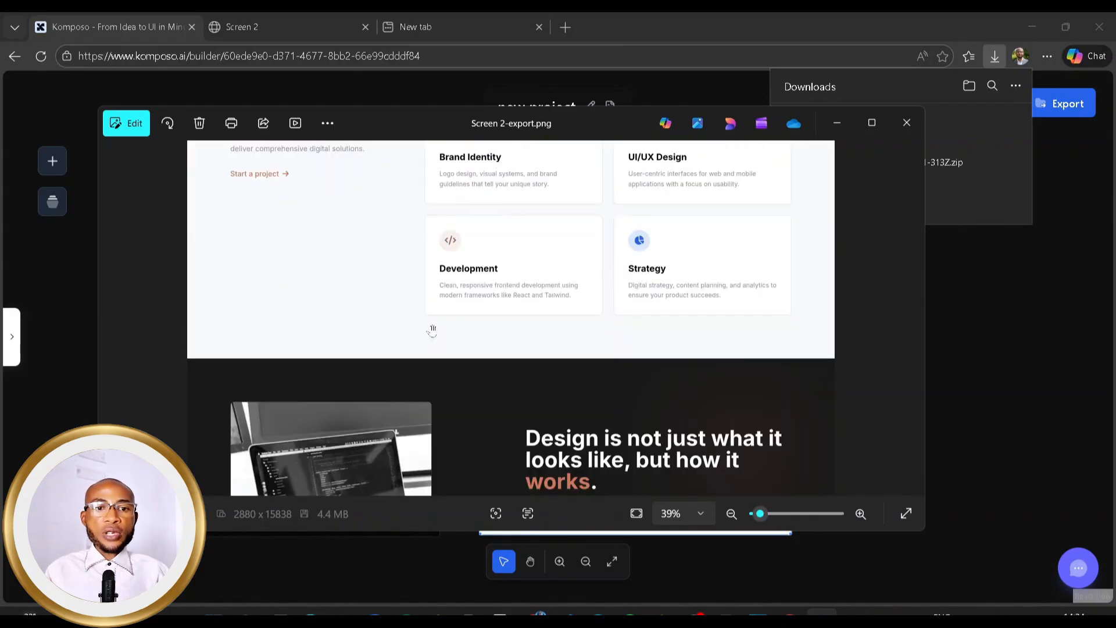